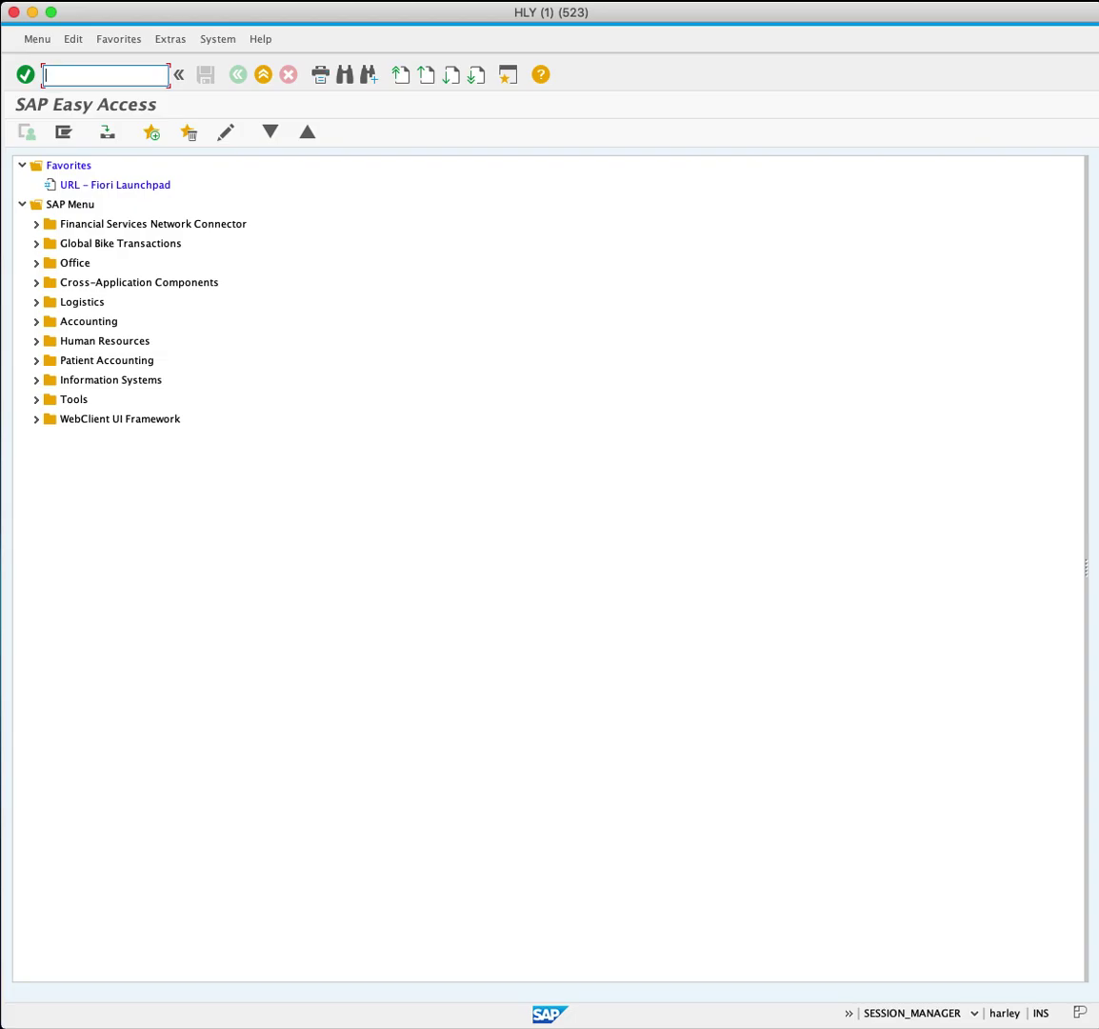
Step: Run transaction ME31L to reach the Create Scheduling Agreement screen with type LP
type("ME")
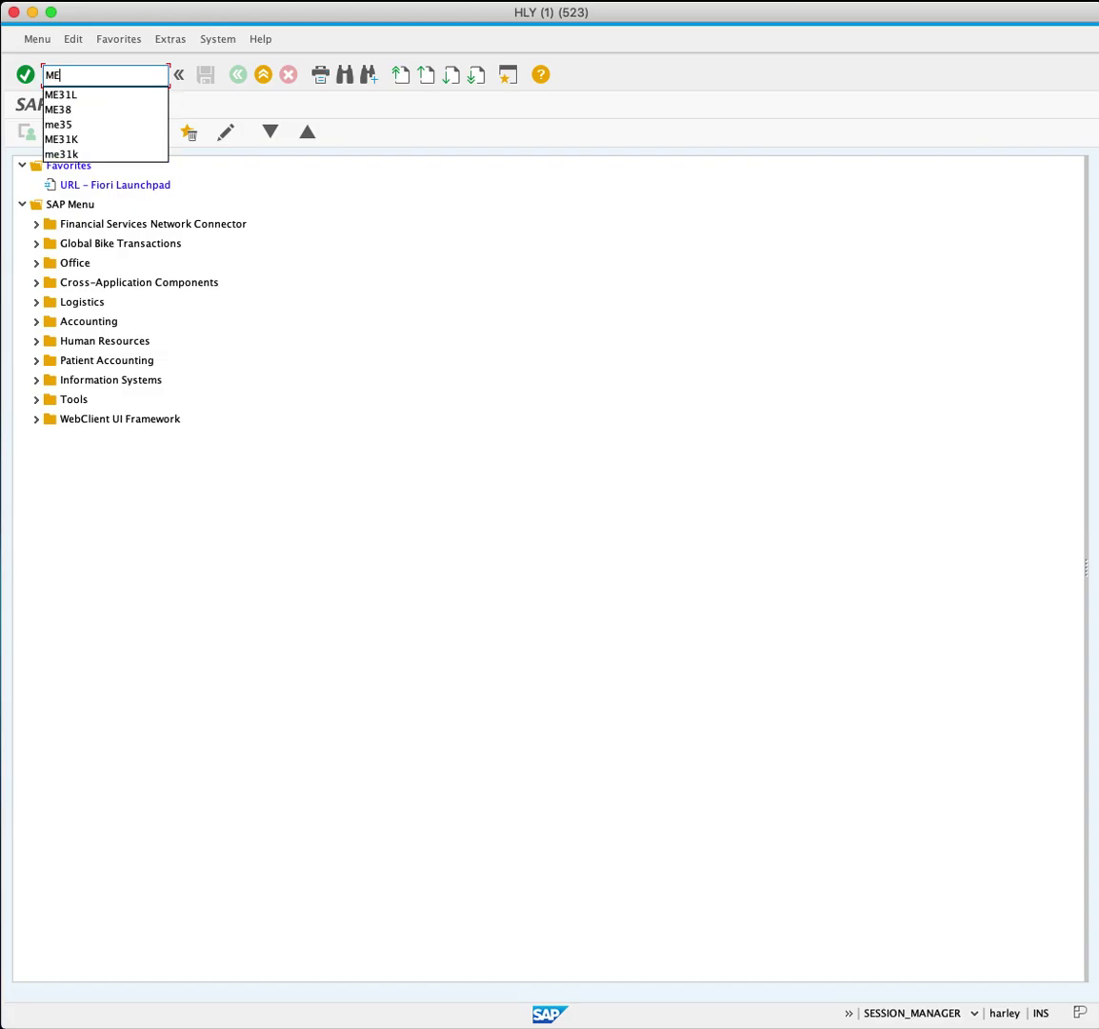
type("31L")
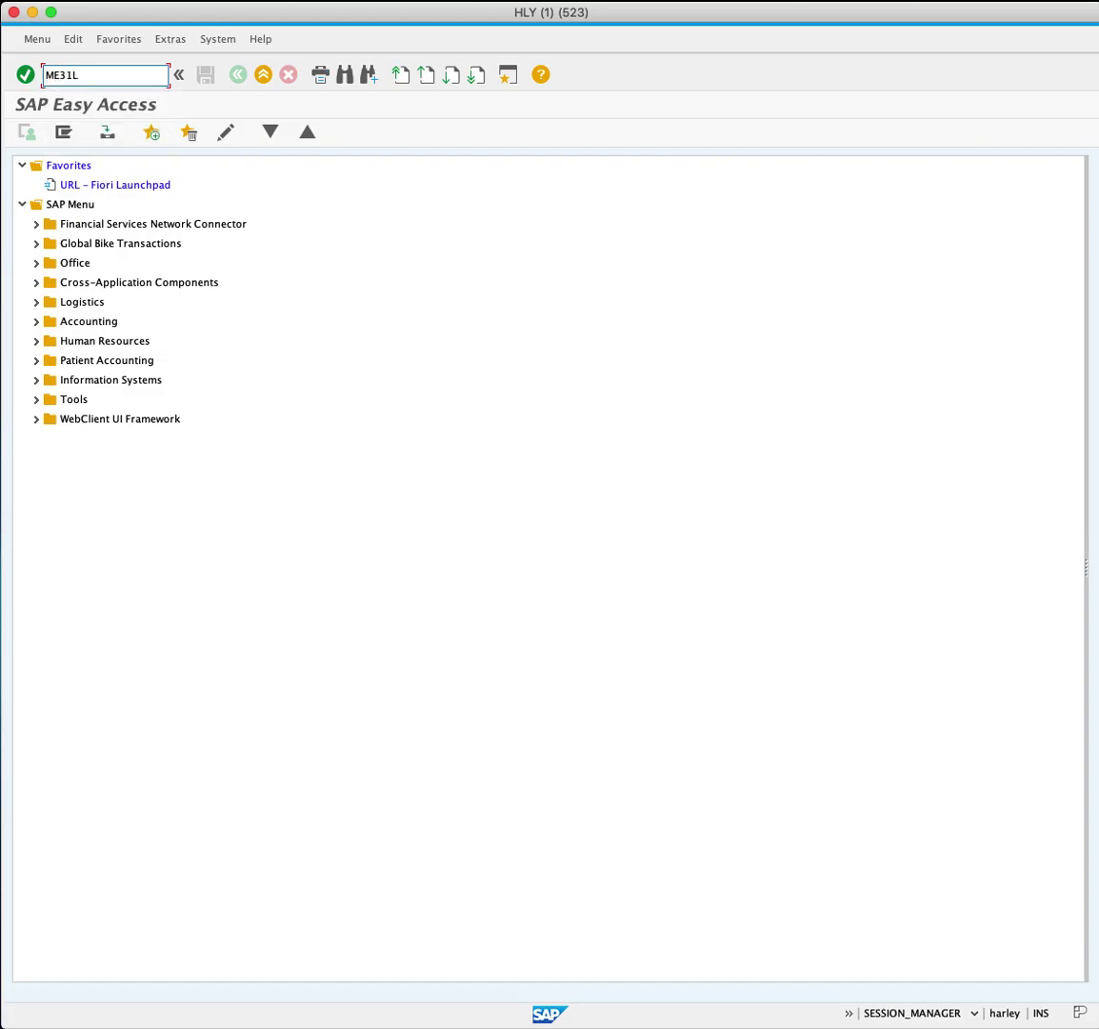
key("Return")
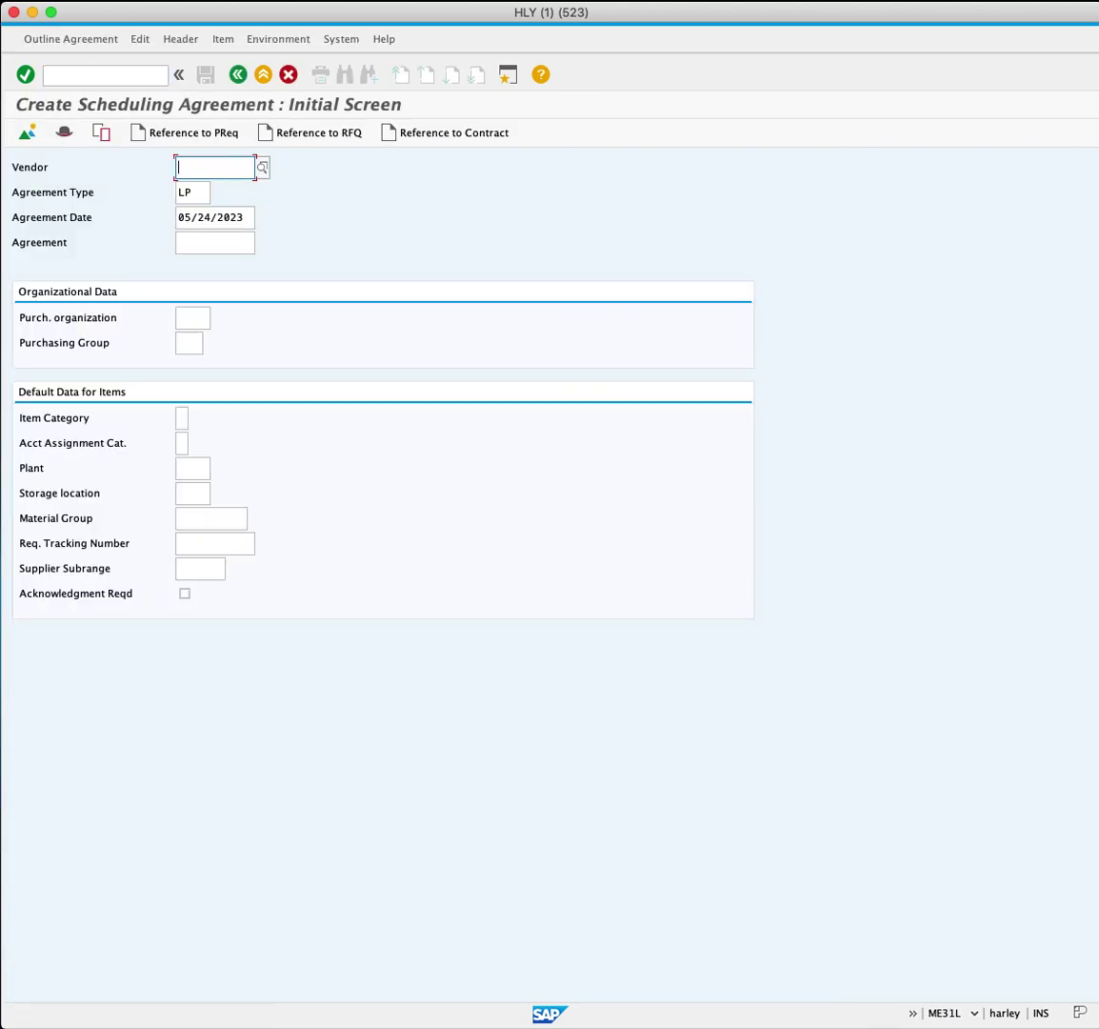
Step: Enter vendor 101000, purchasing organization US00 and purchasing group N00, then go to header data
type("101000")
left_click(203, 190)
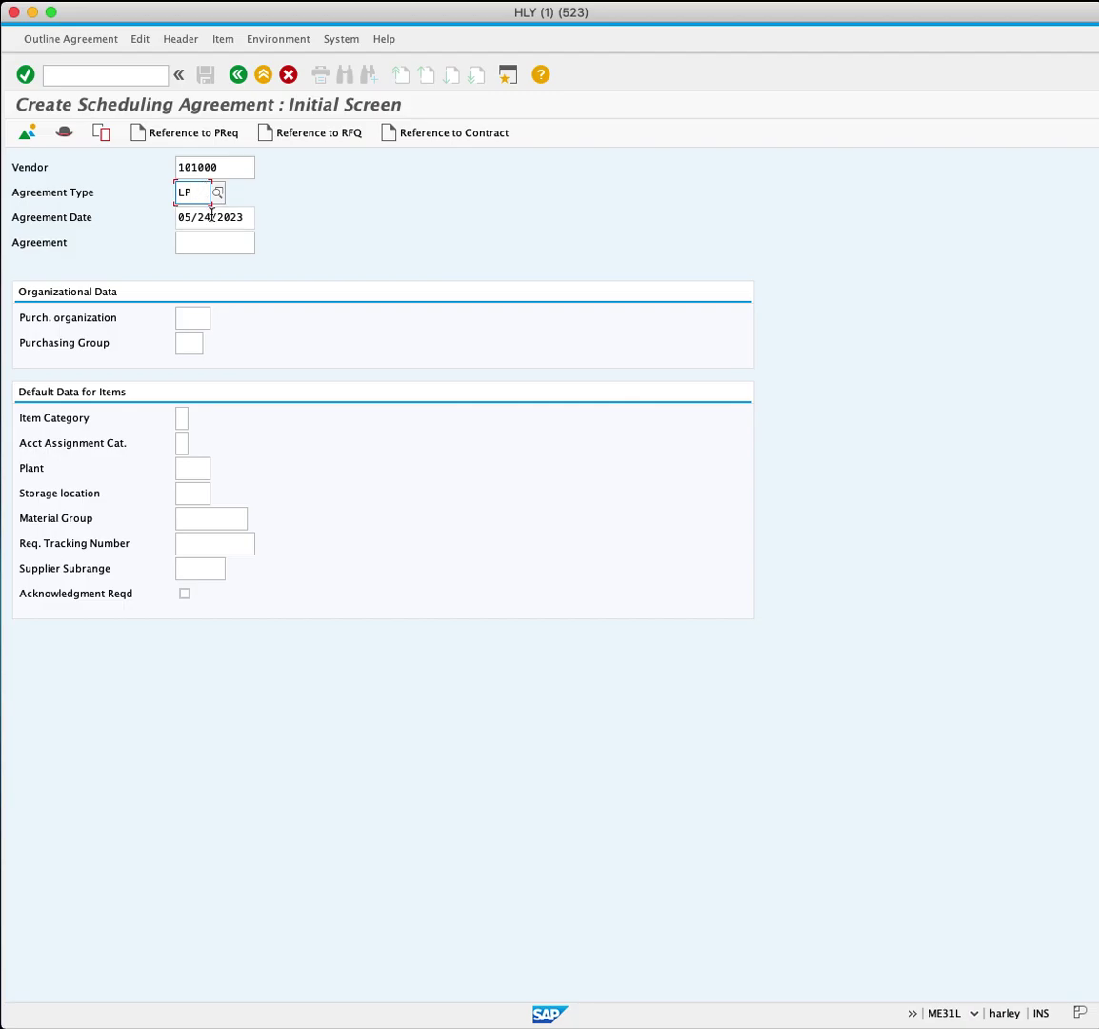
left_click(213, 217)
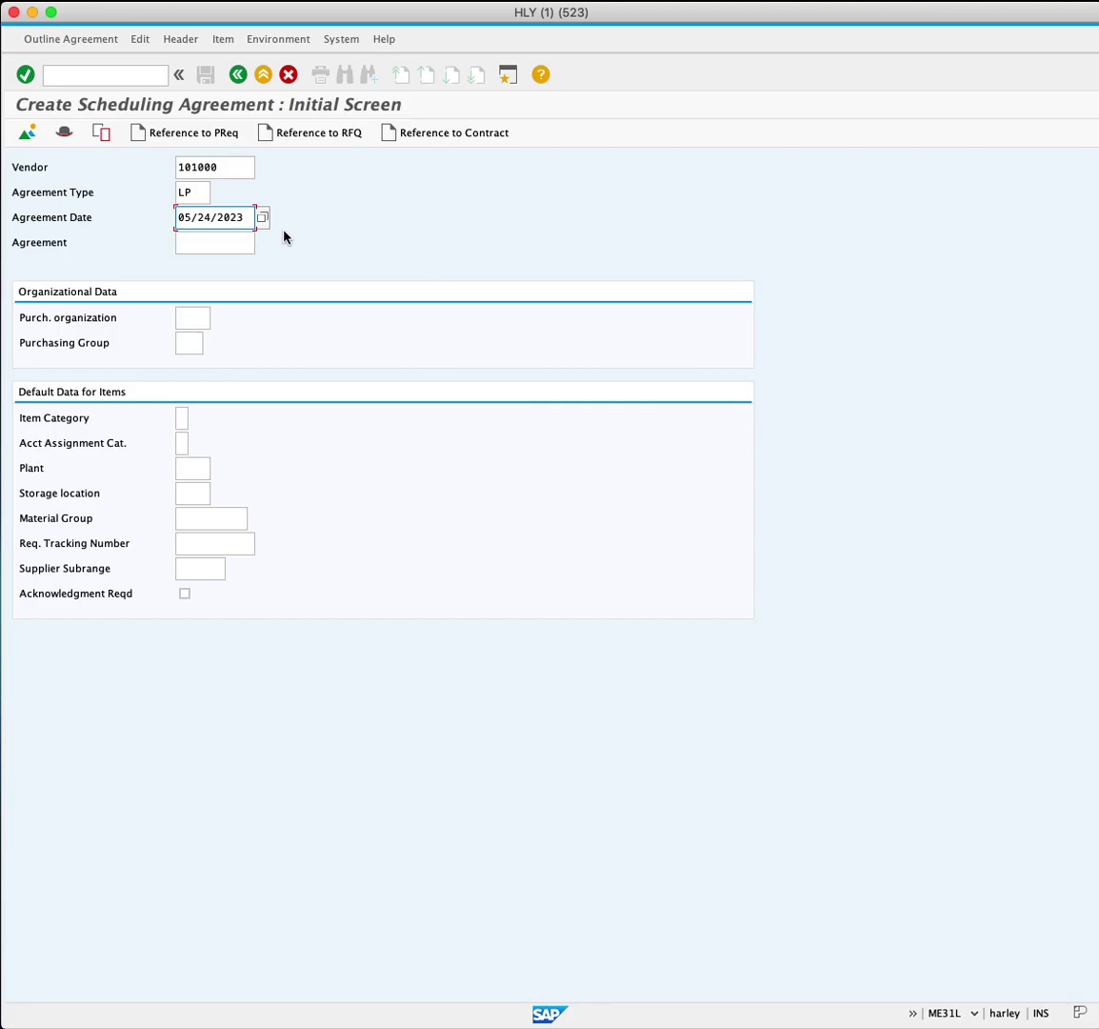
left_click(194, 320)
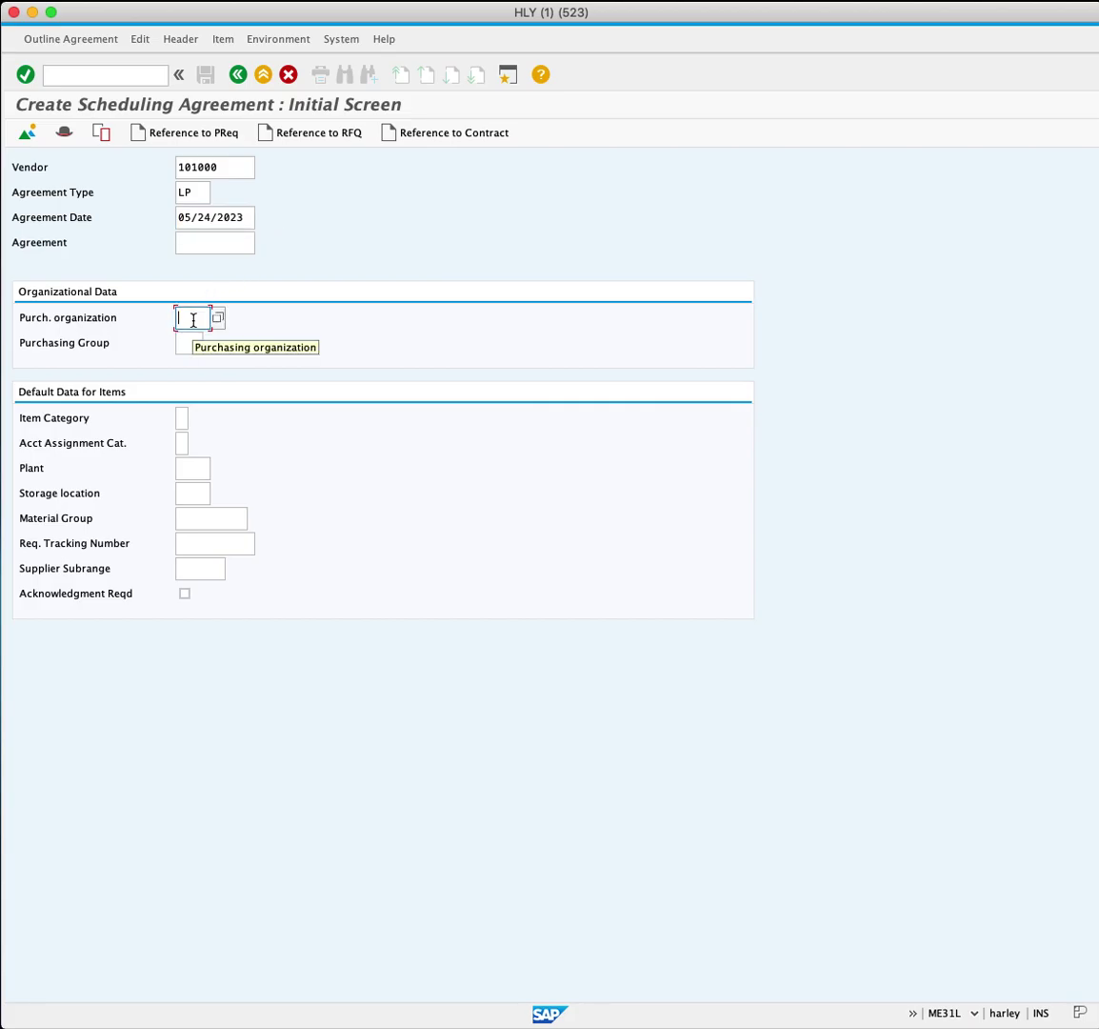
type("US10")
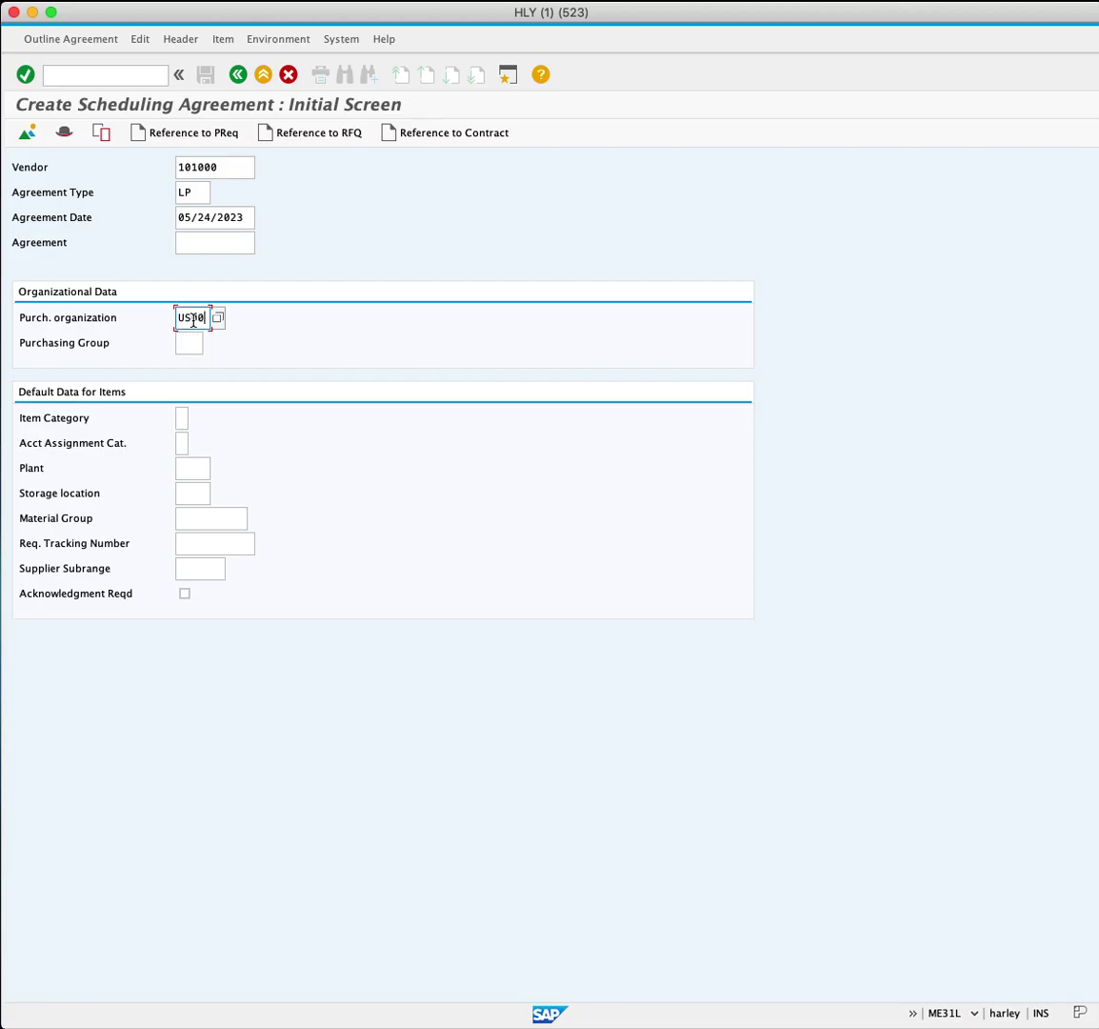
key("BackSpace")
key("BackSpace")
type("00")
left_click(190, 342)
type("N")
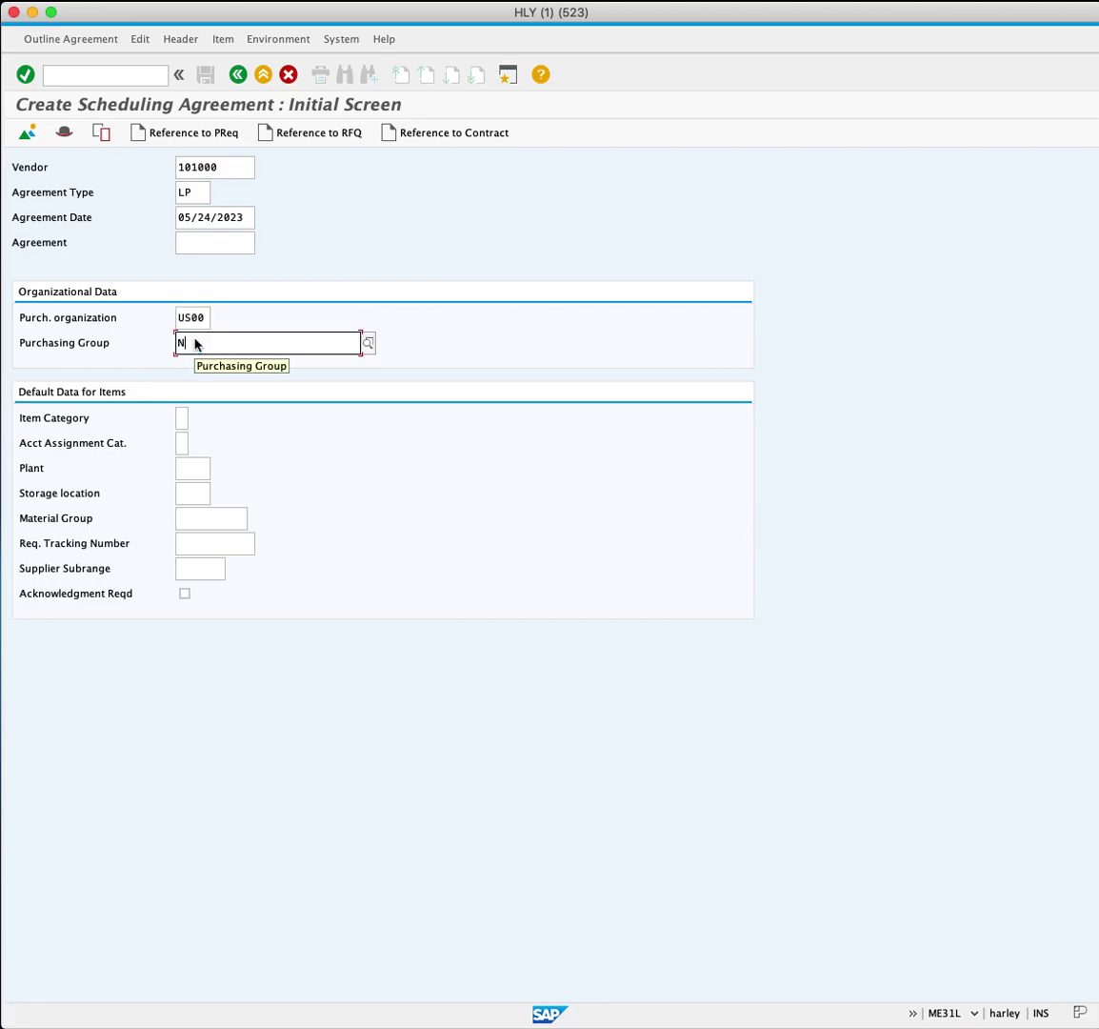
type("O00")
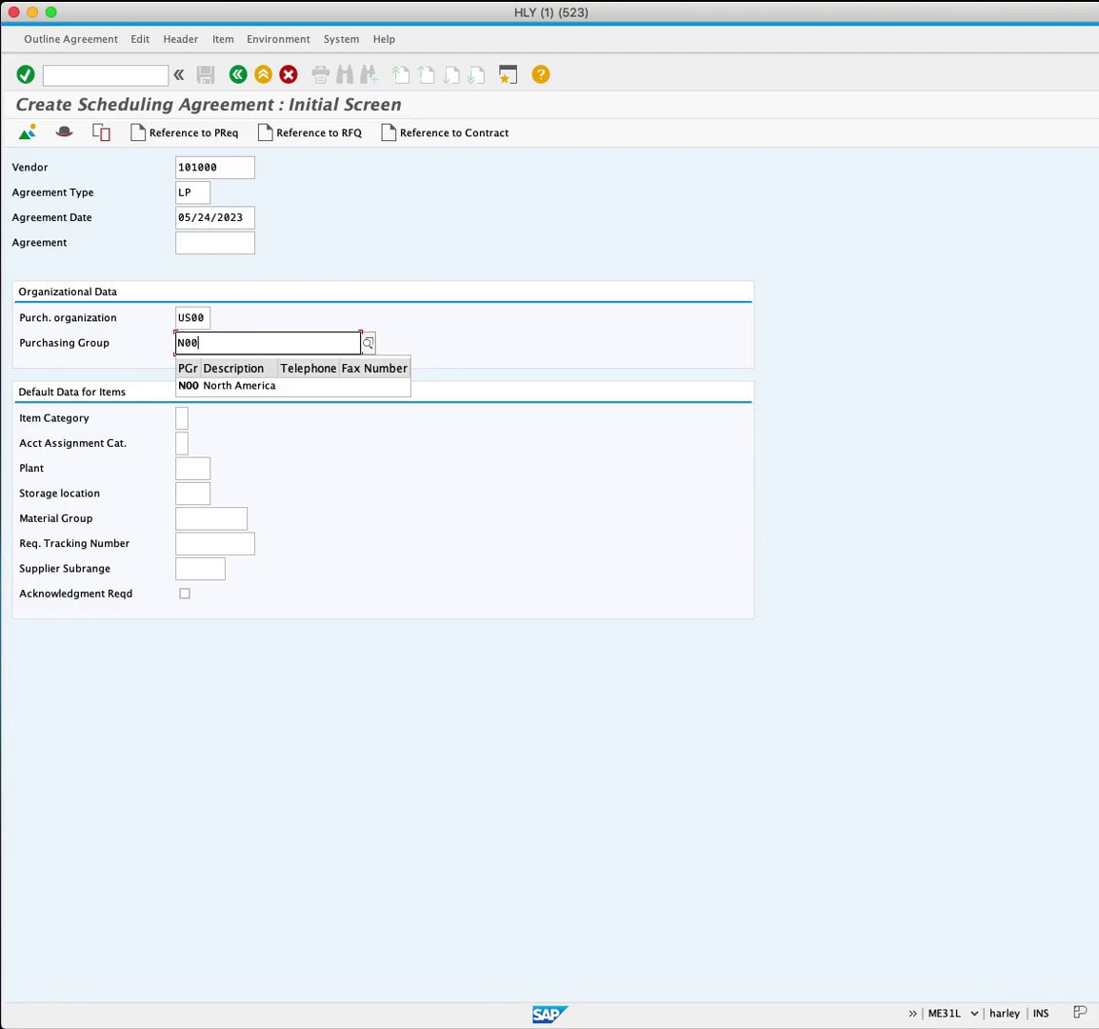
left_click(34, 143)
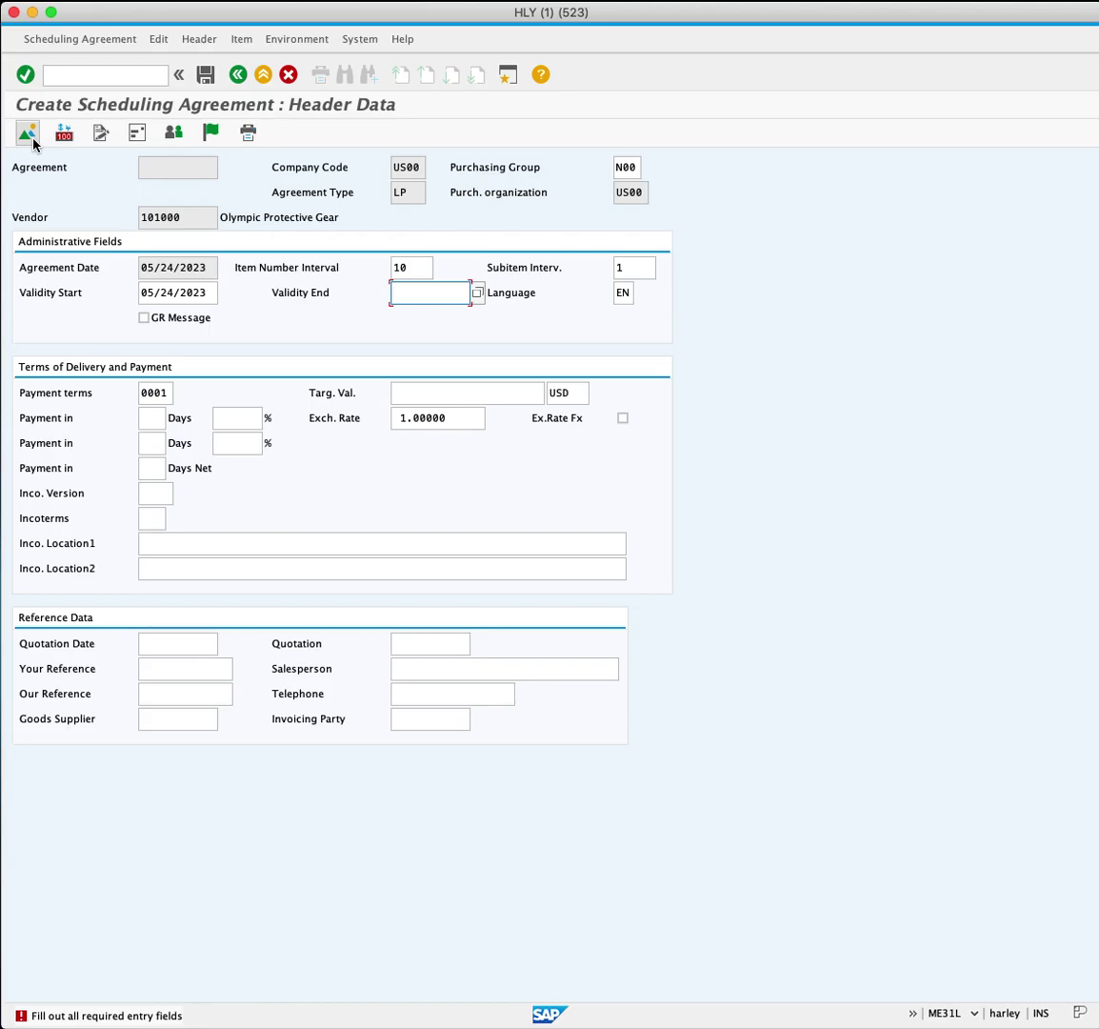
Step: Set the header validity end to 05/24/2024 and continue to the item overview
left_click(477, 293)
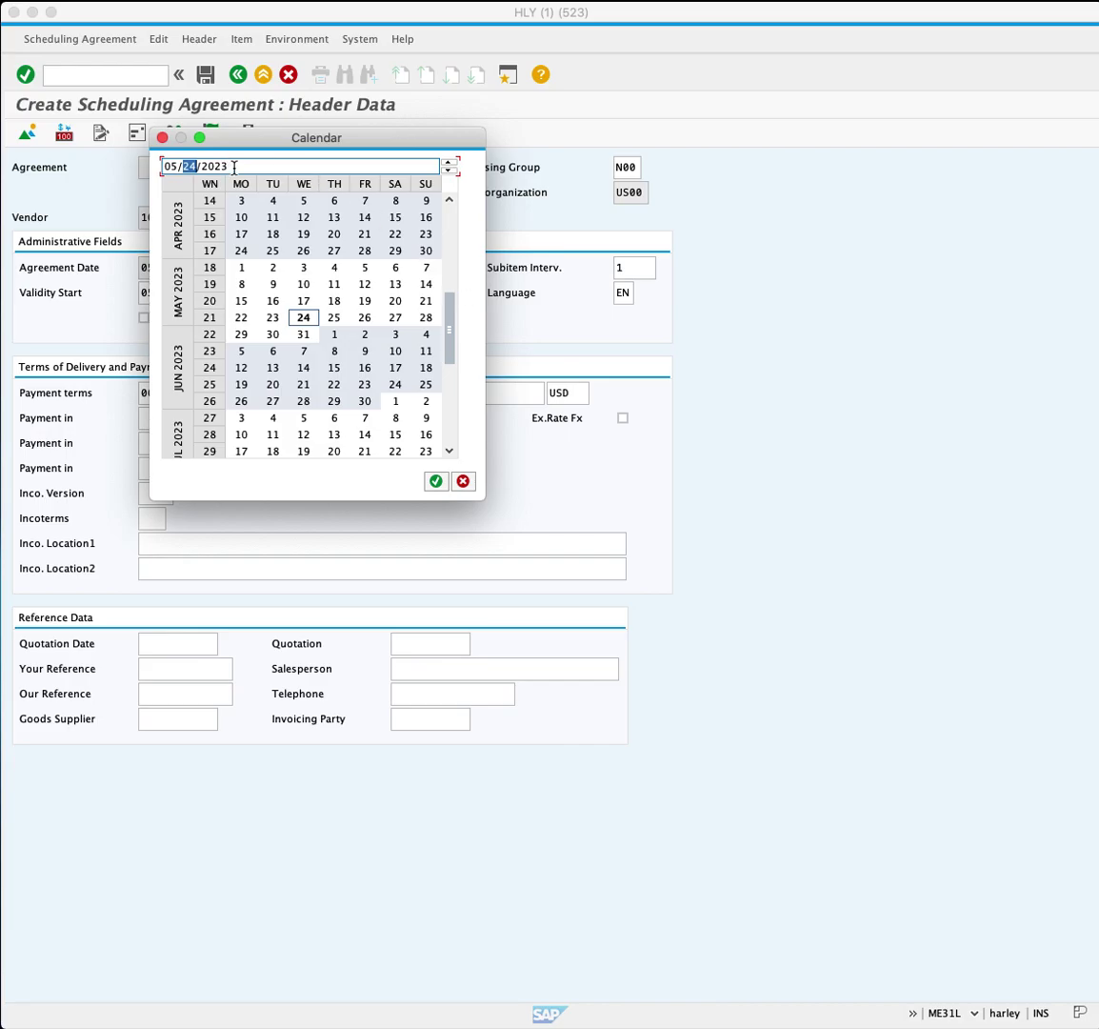
left_click(214, 166)
left_click(448, 162)
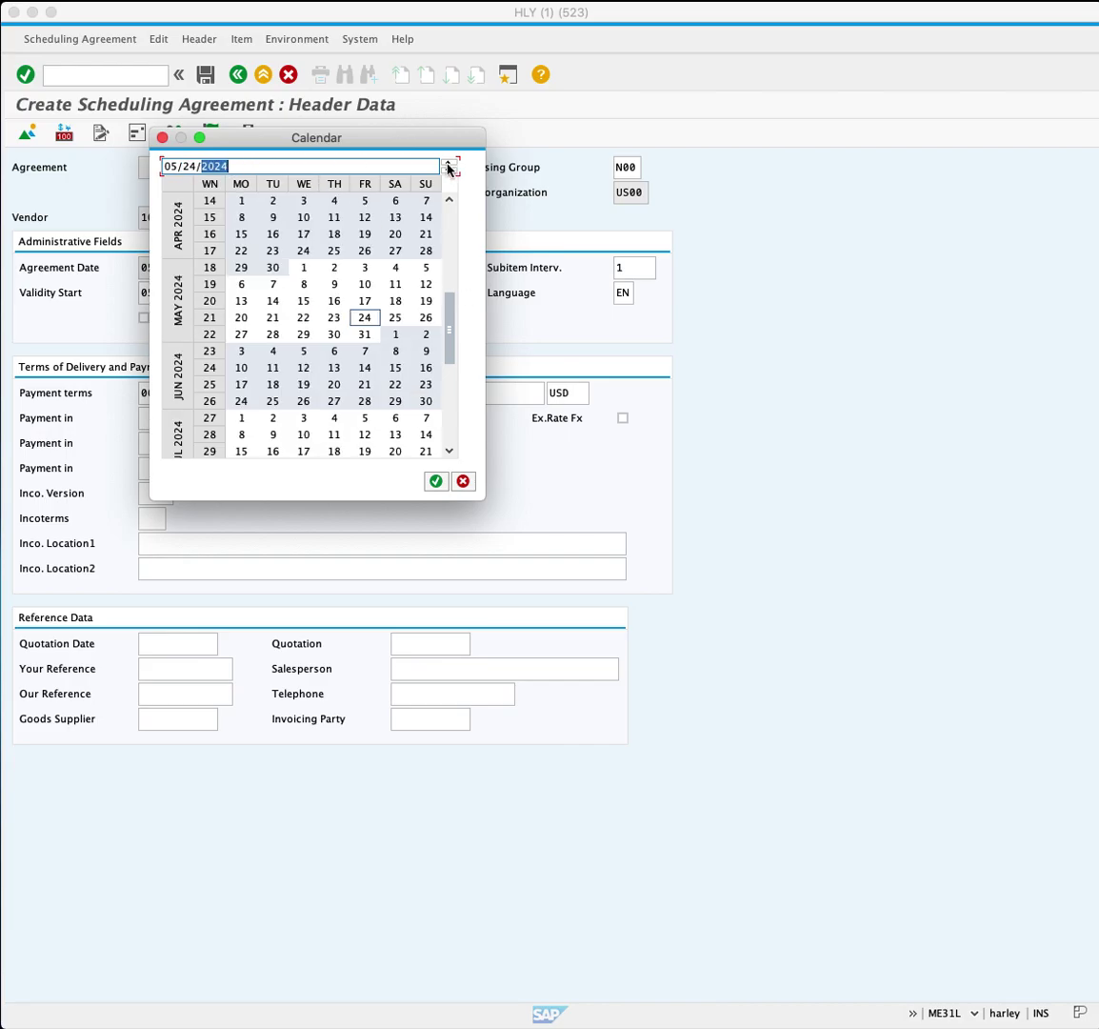
double_click(366, 319)
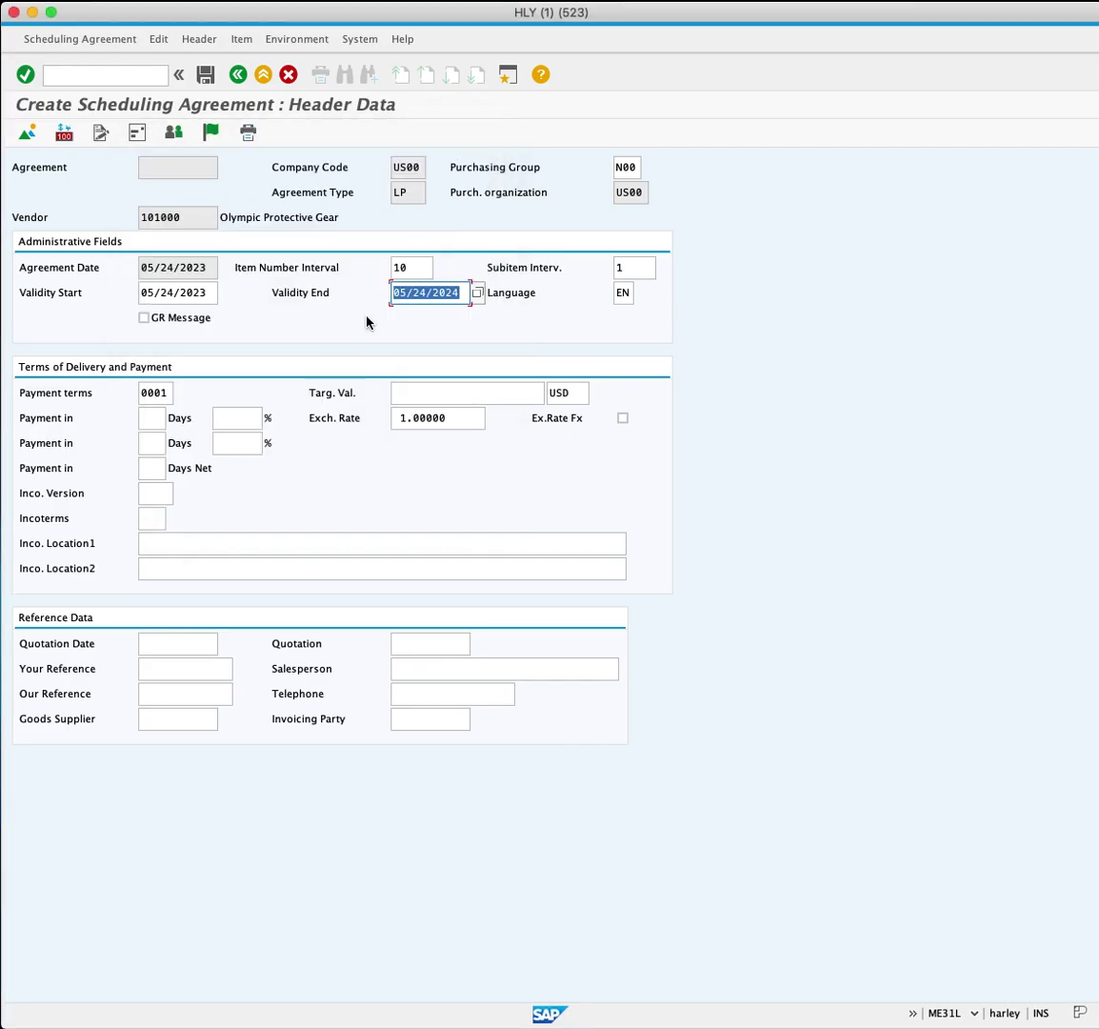
key("Return")
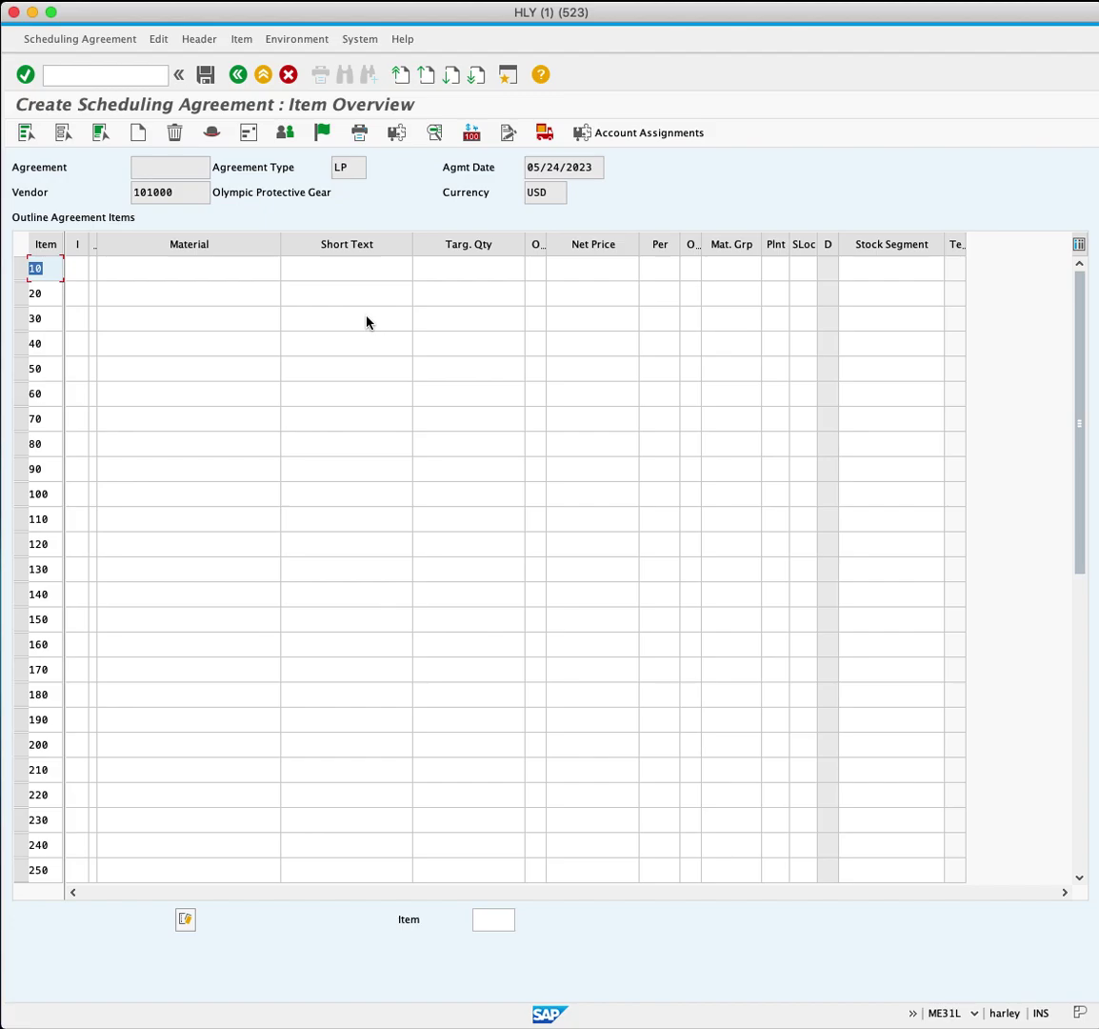
Step: Add item 10: material EPAD1000, target quantity 50000, net price 30, plant MI00
left_click(240, 288)
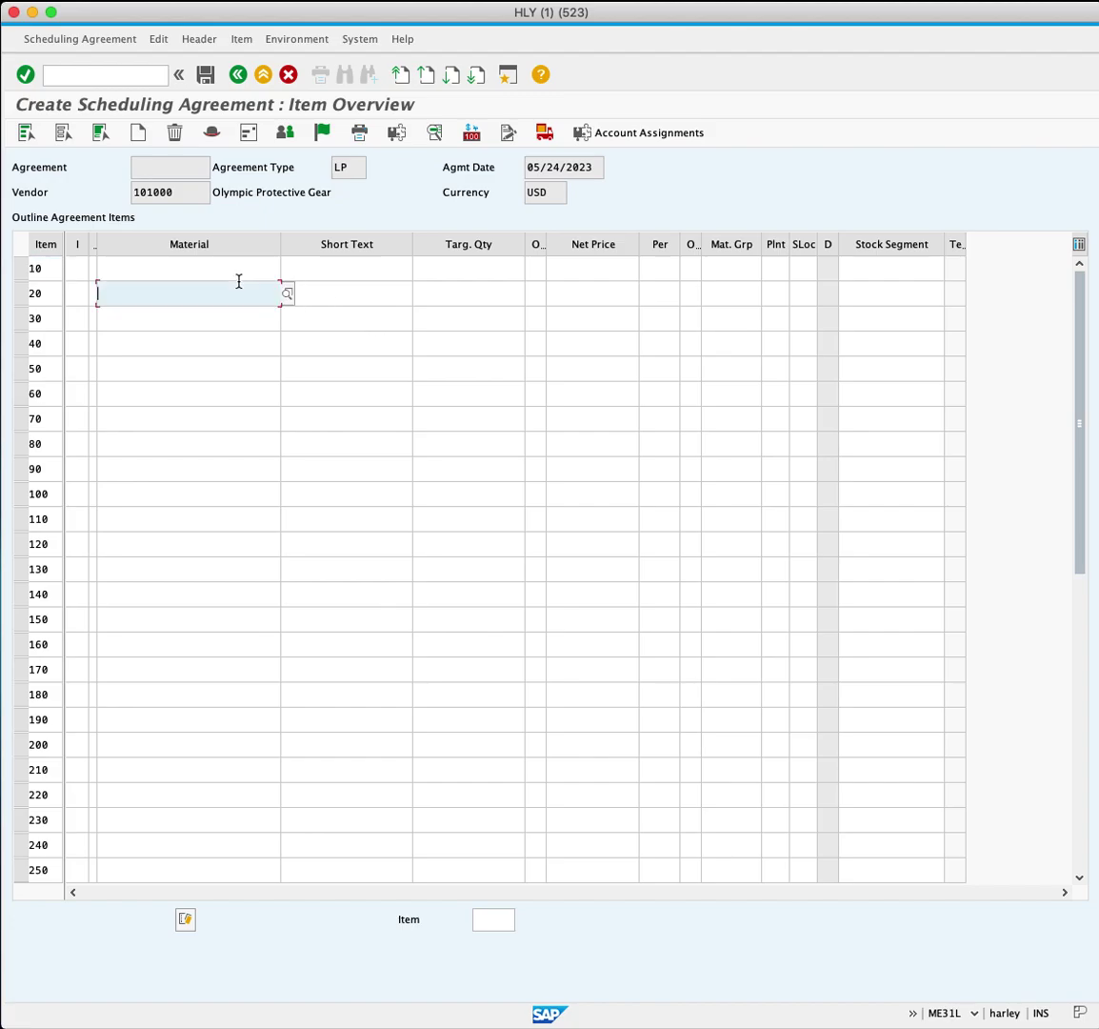
left_click(241, 271)
type("E")
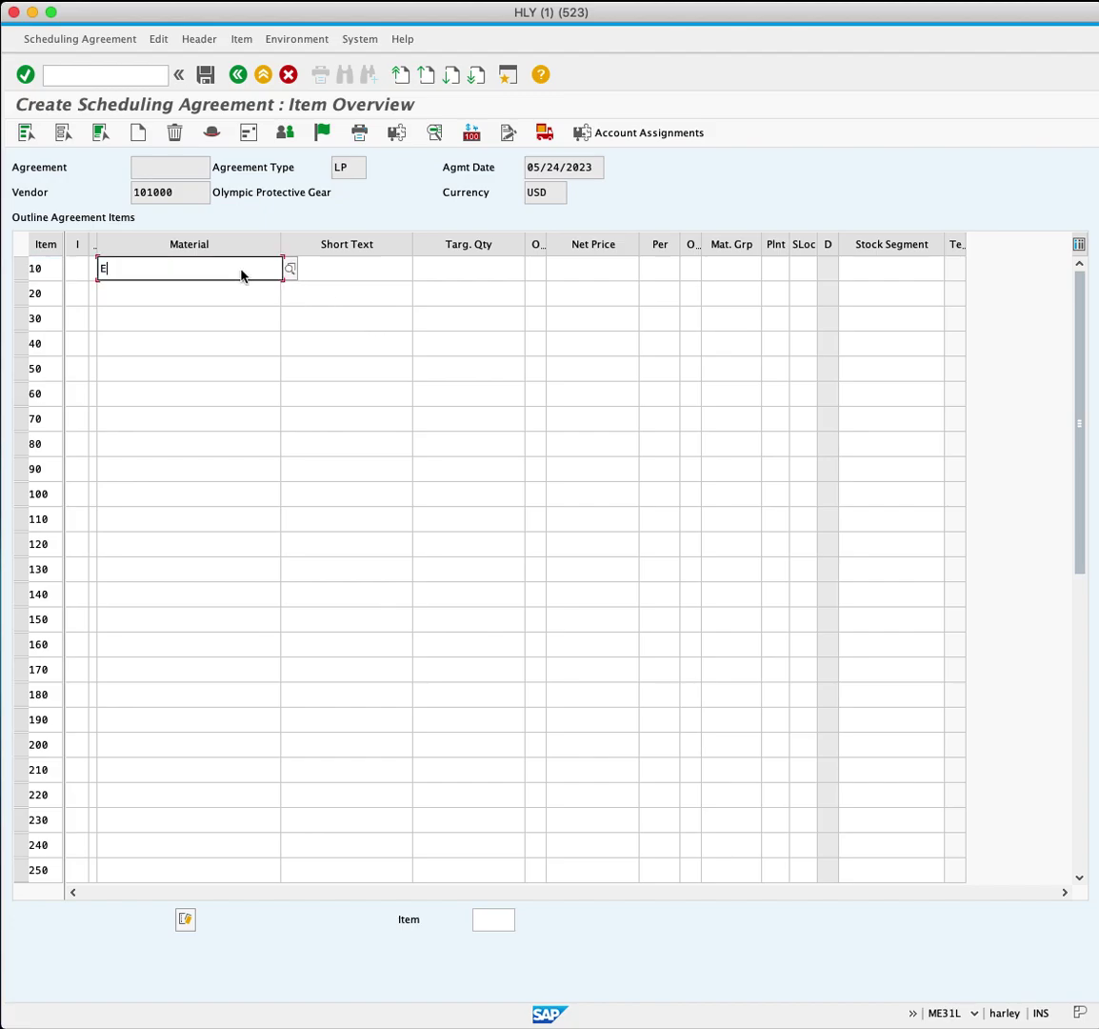
type("PAD10")
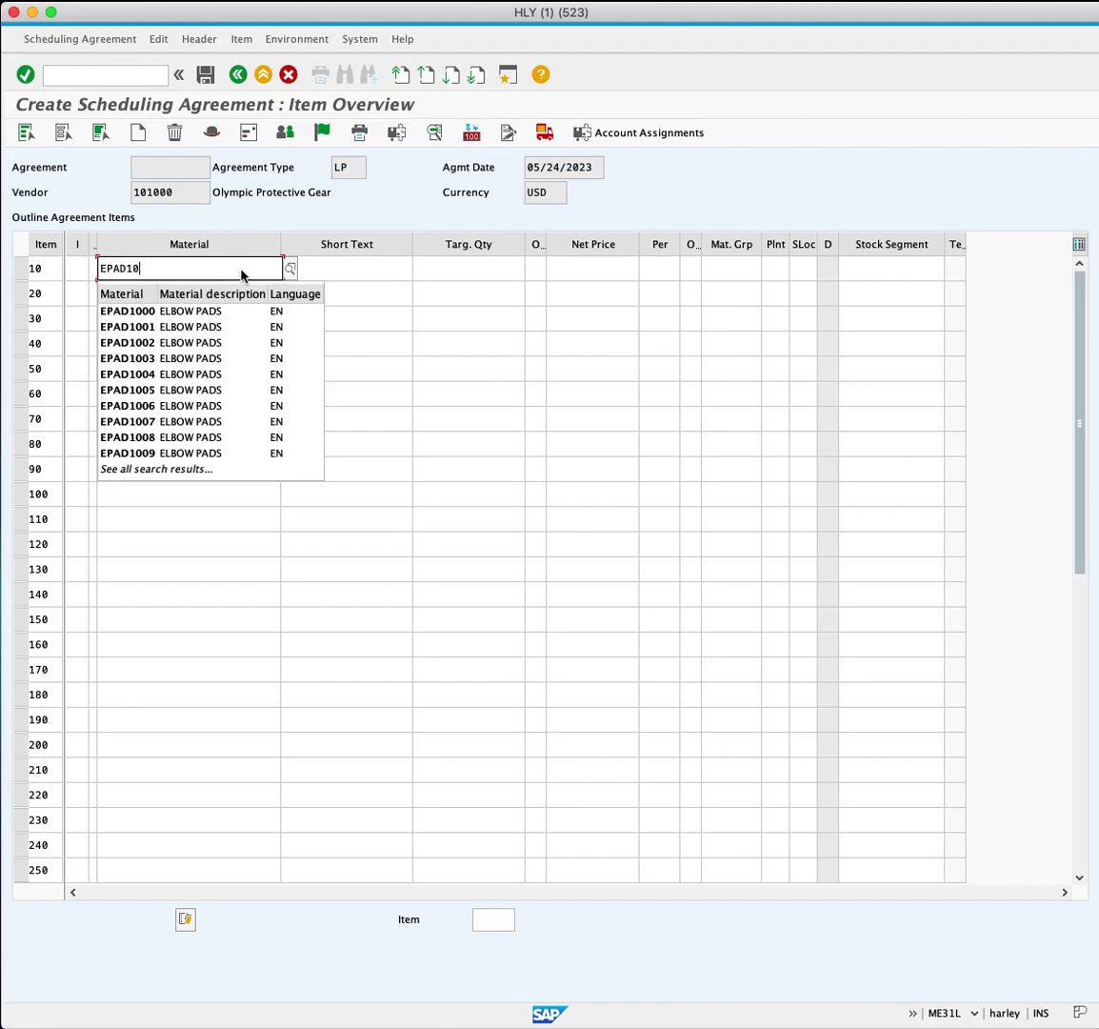
type("00")
key("Return")
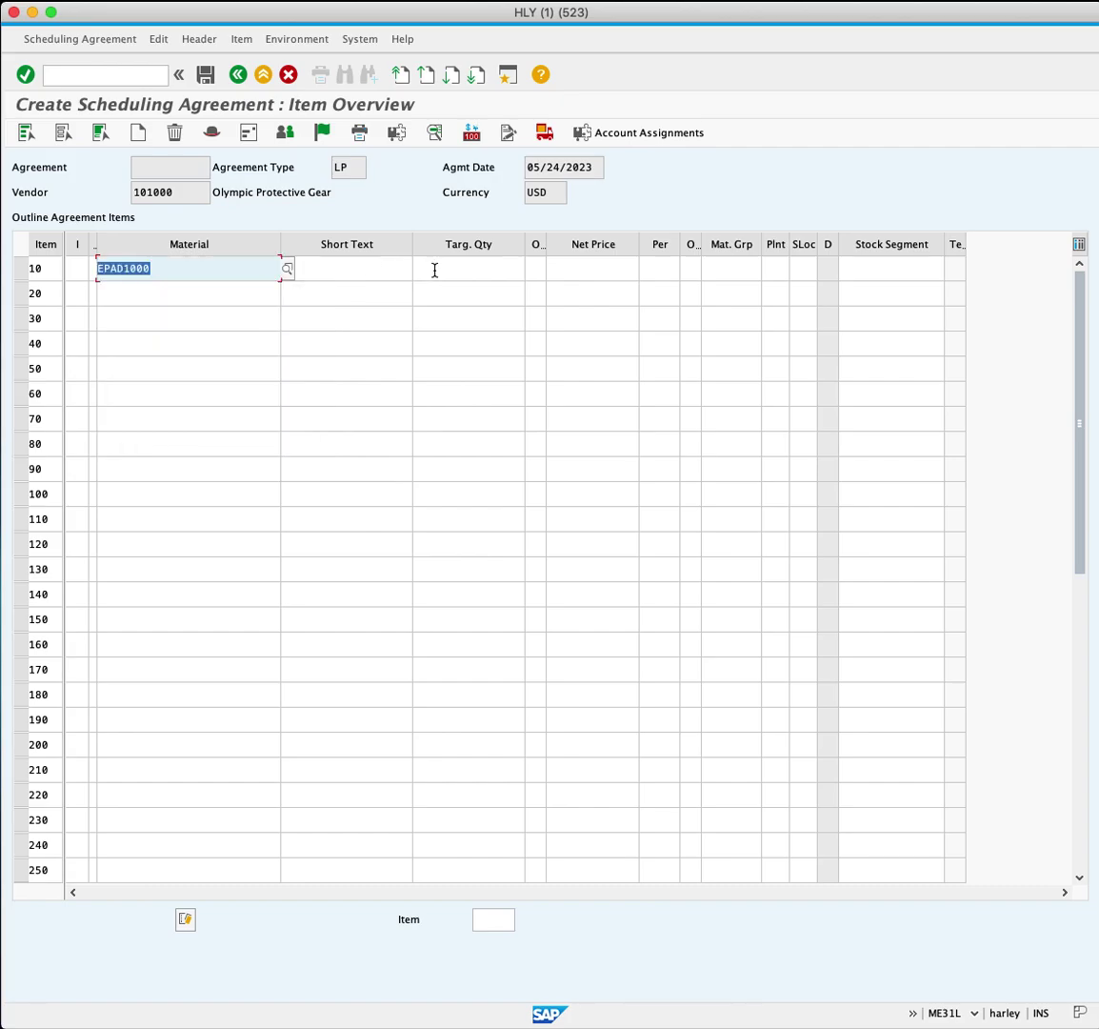
left_click(434, 271)
type("50")
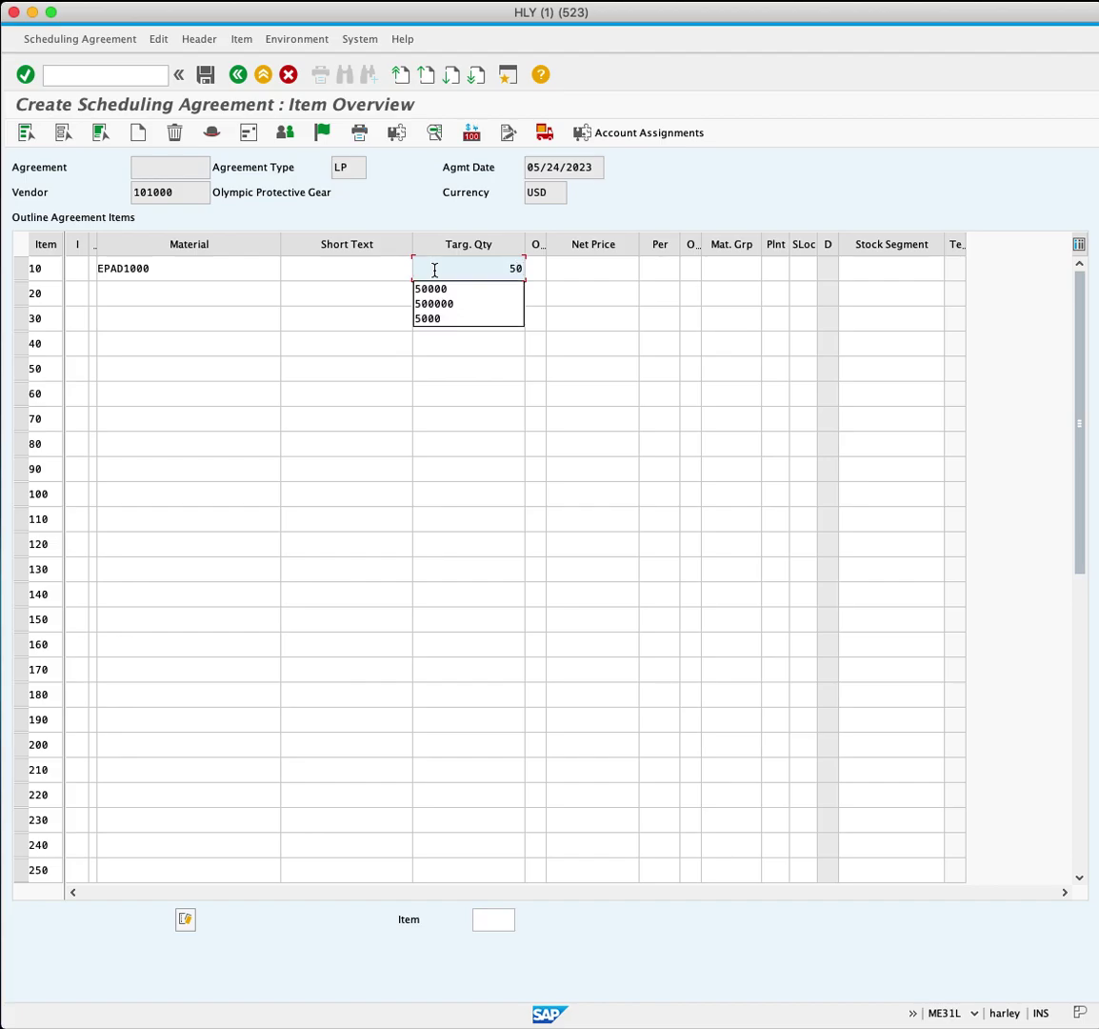
type("000")
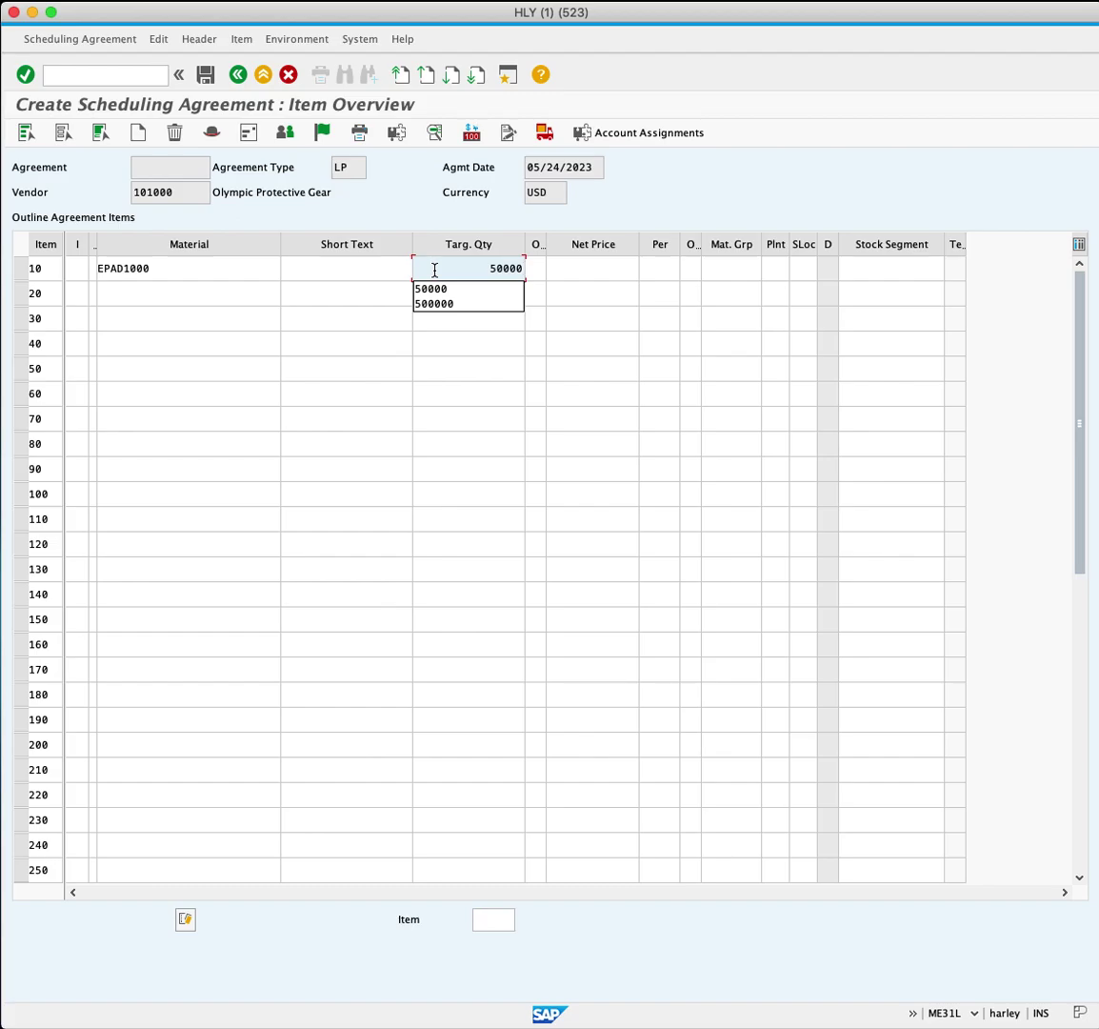
left_click(592, 272)
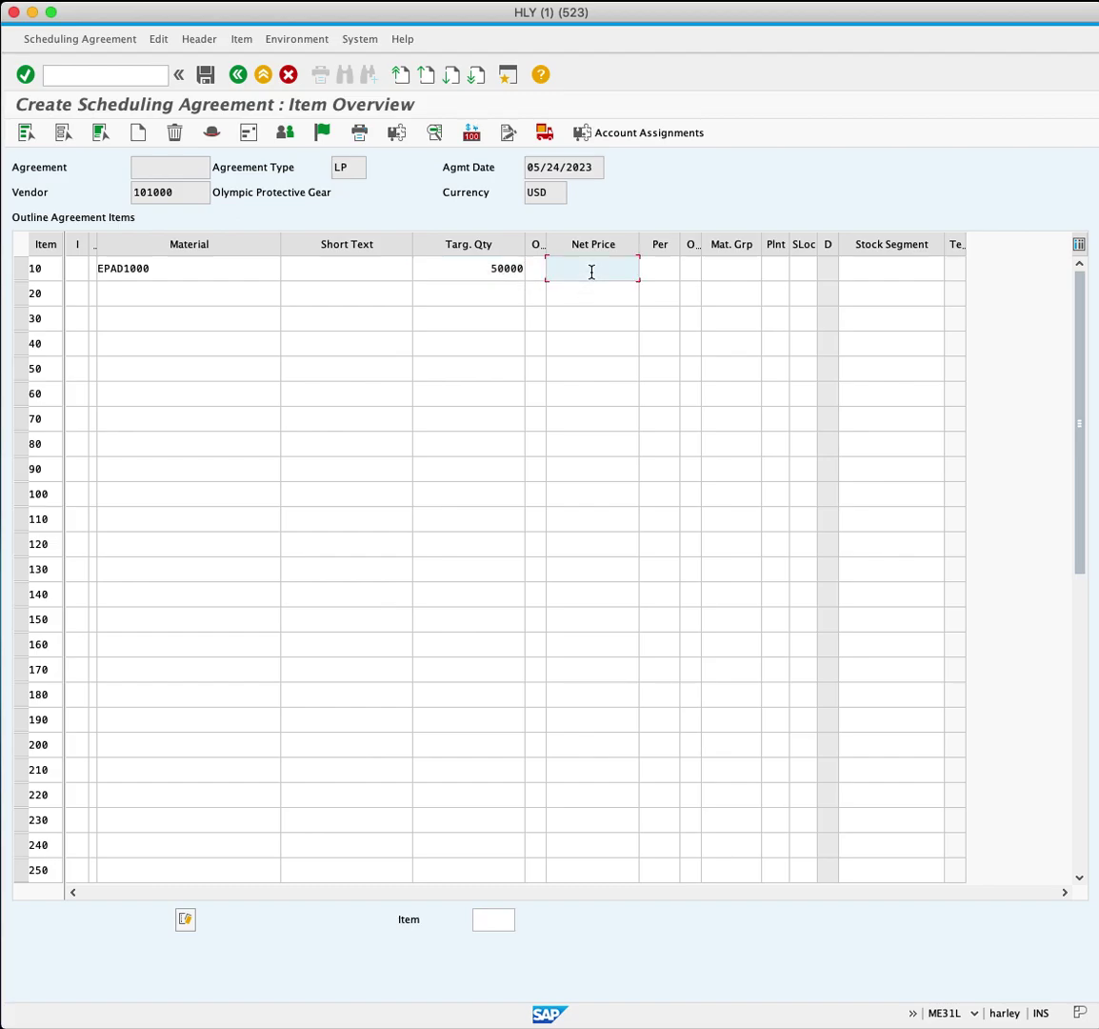
type("30")
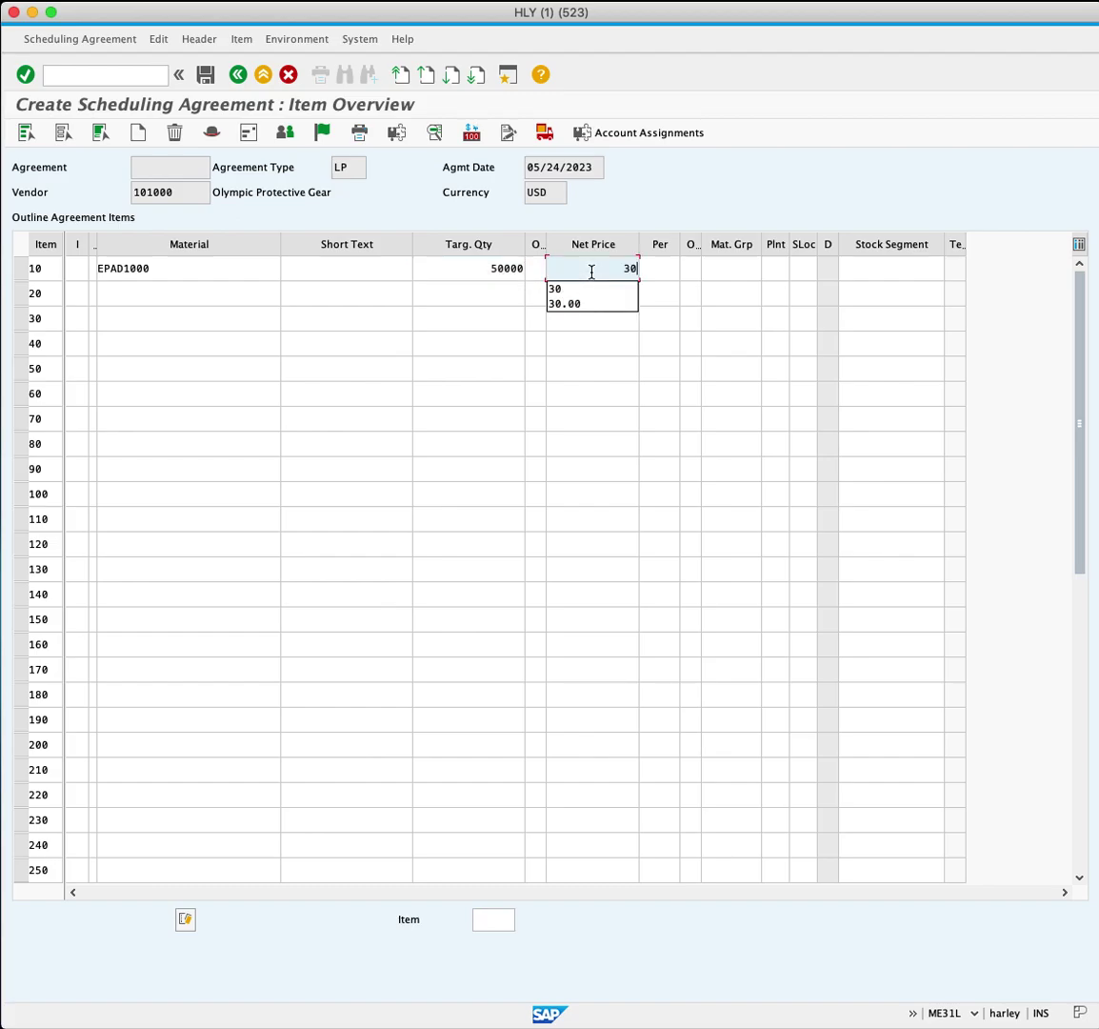
left_click(778, 271)
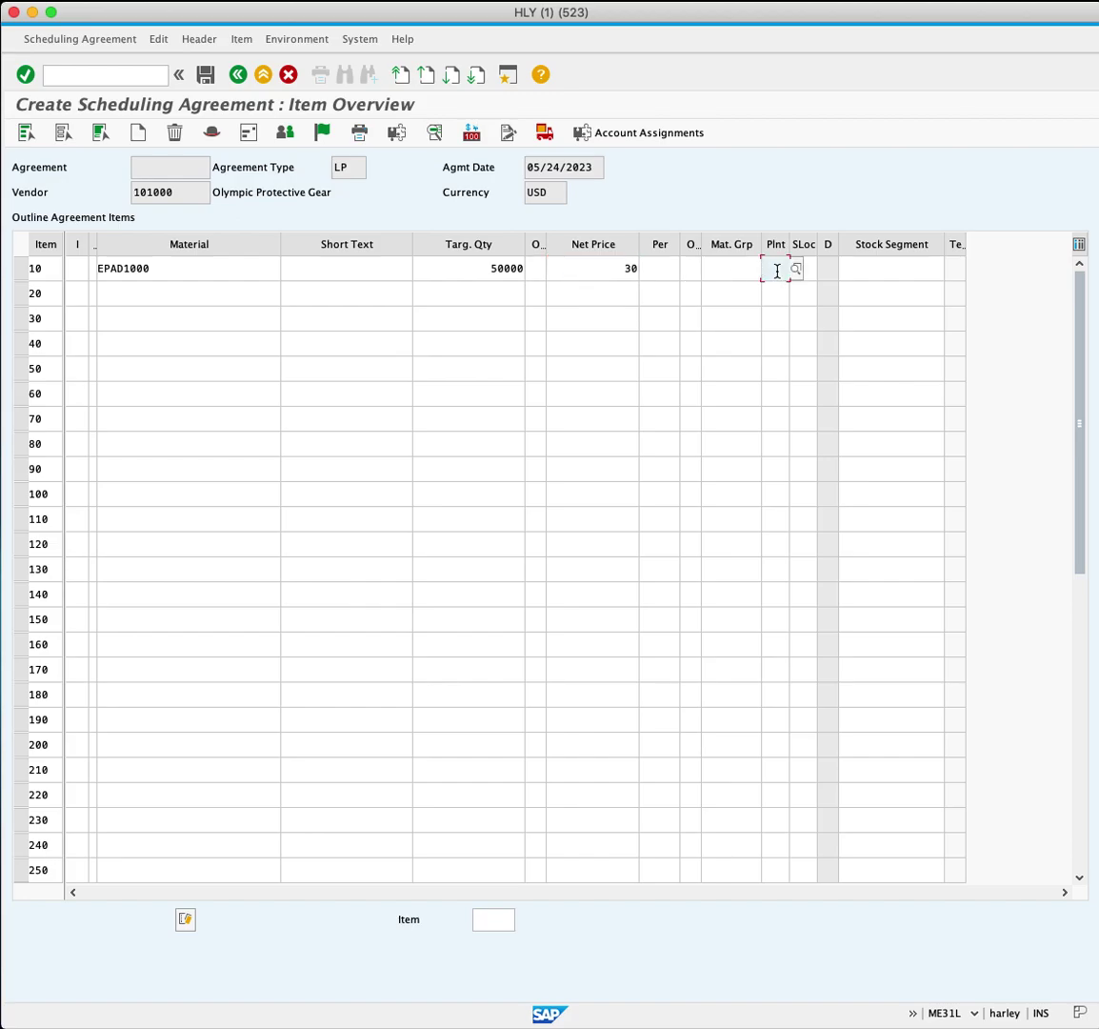
type("MI")
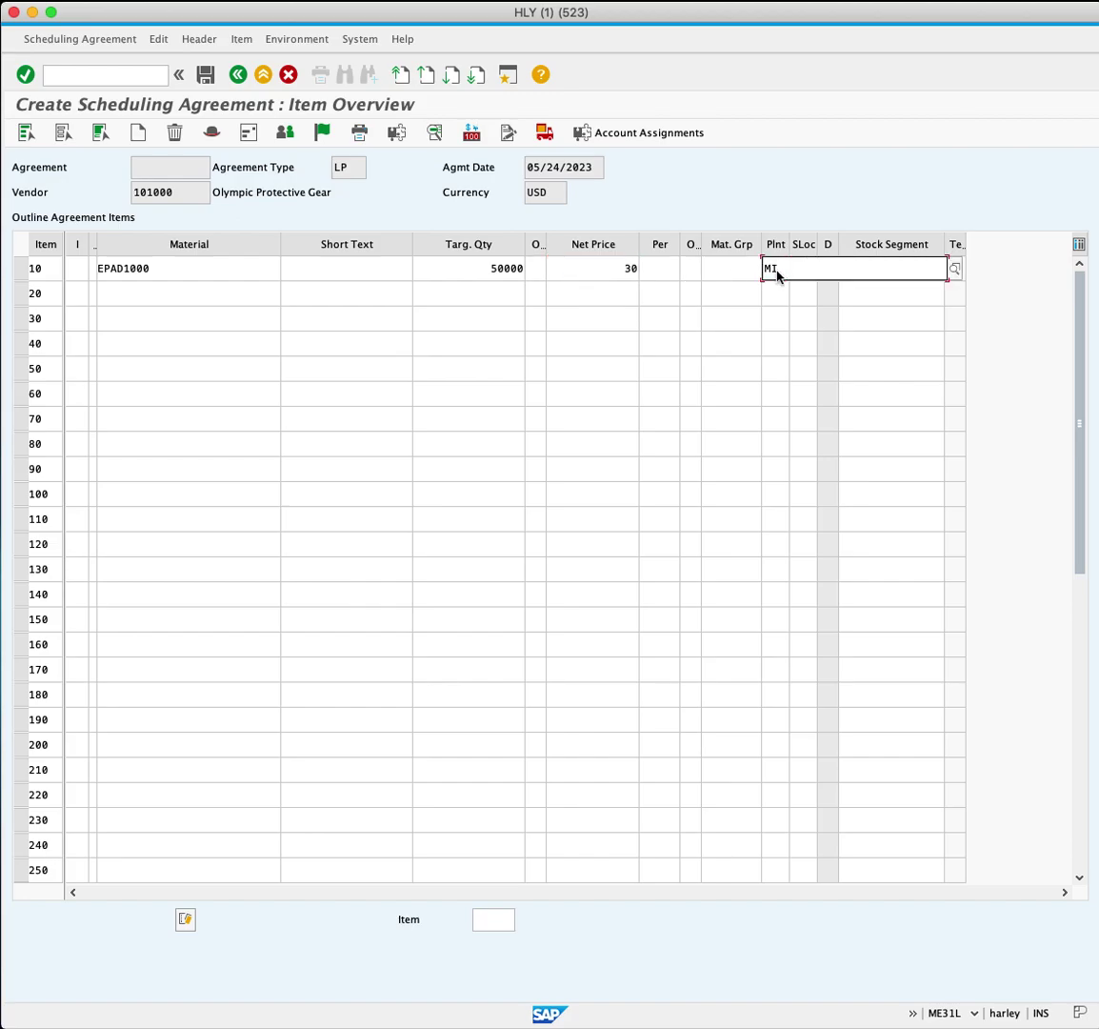
type("00")
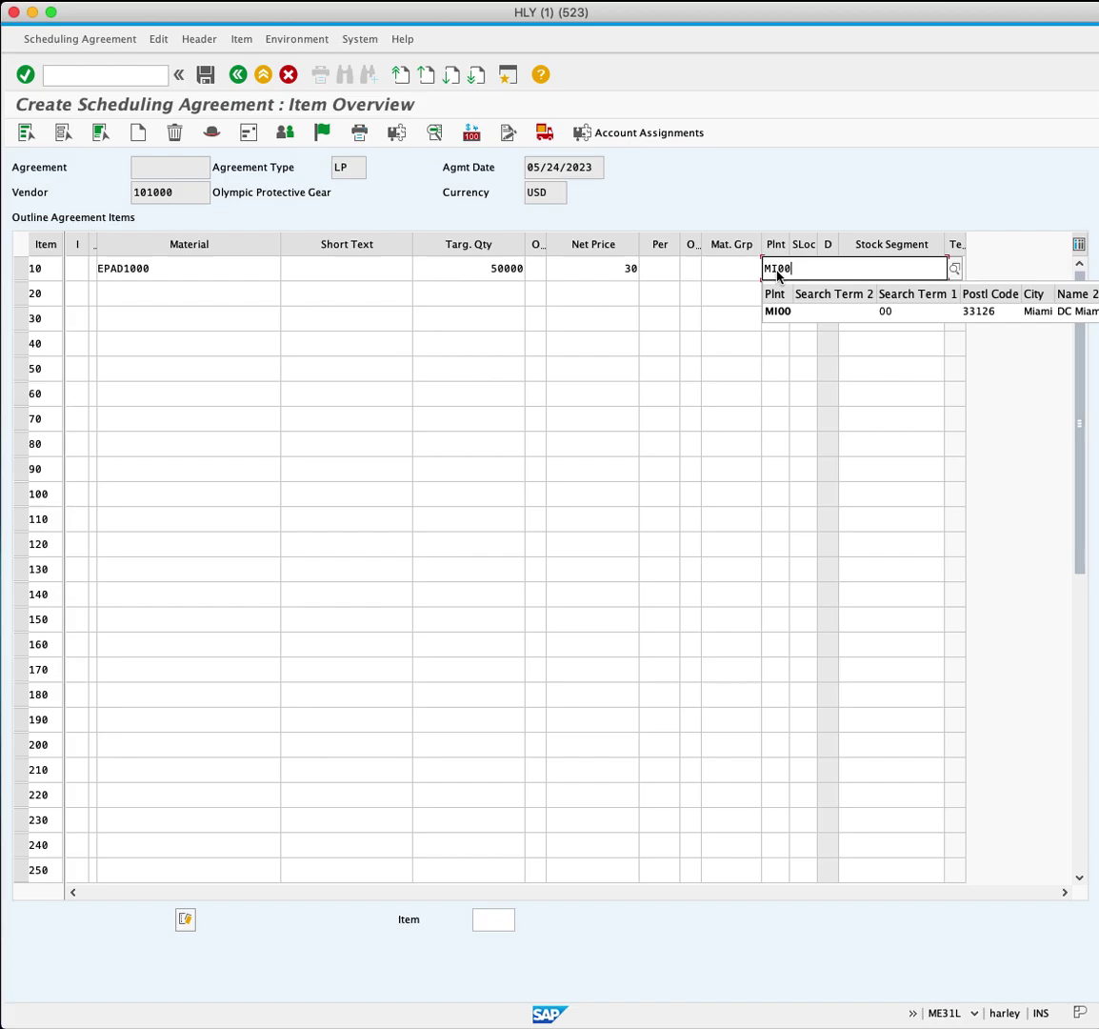
key("Return")
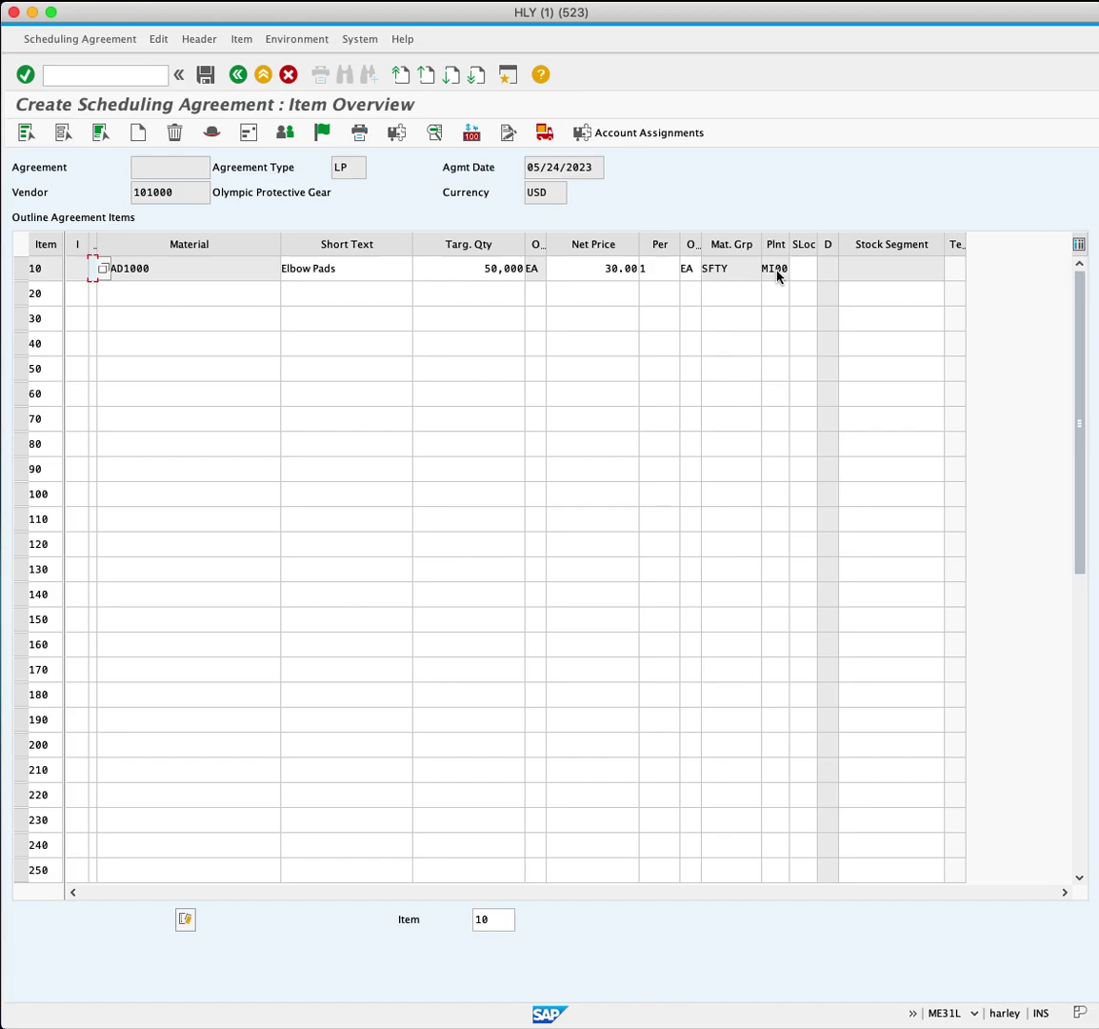
left_click(203, 81)
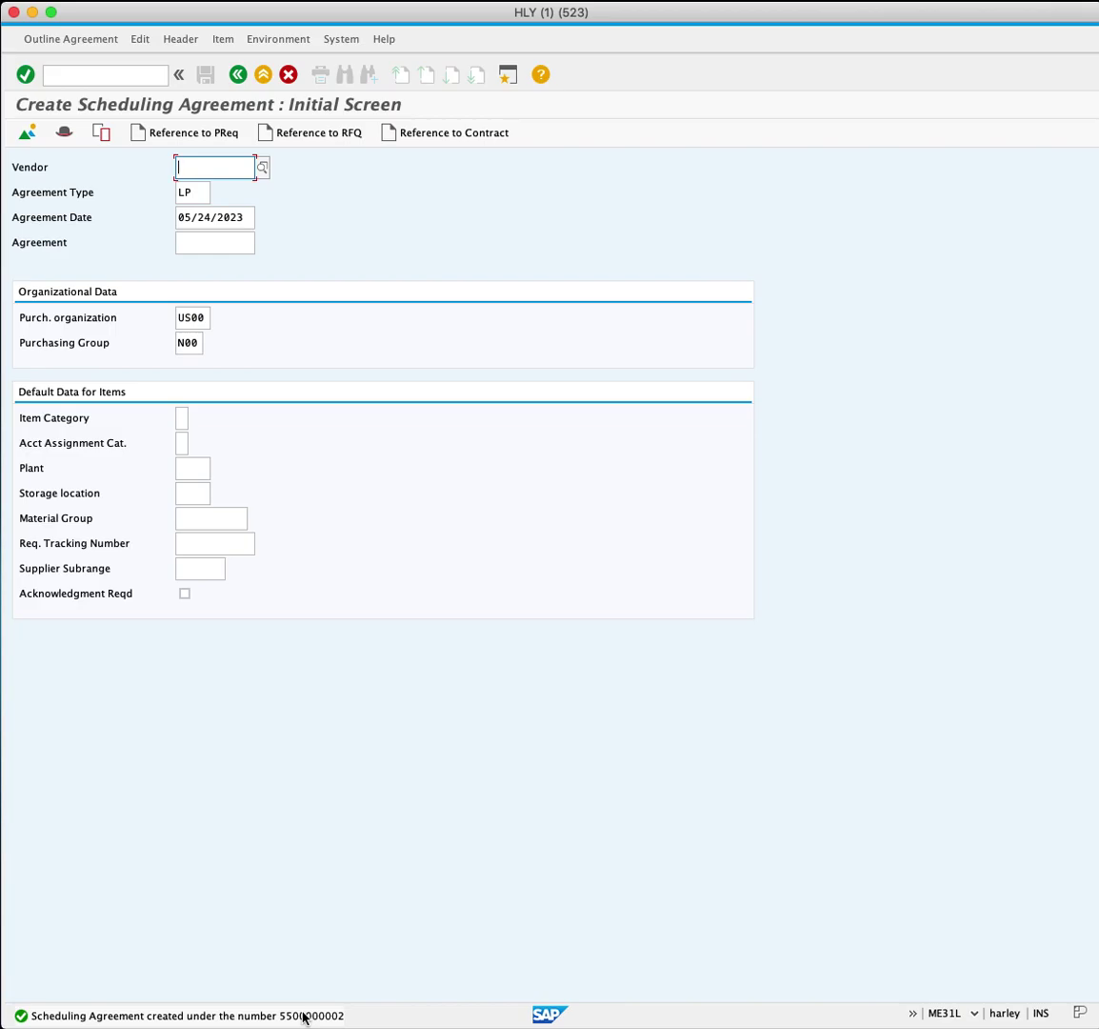
left_click(79, 73)
type("/N")
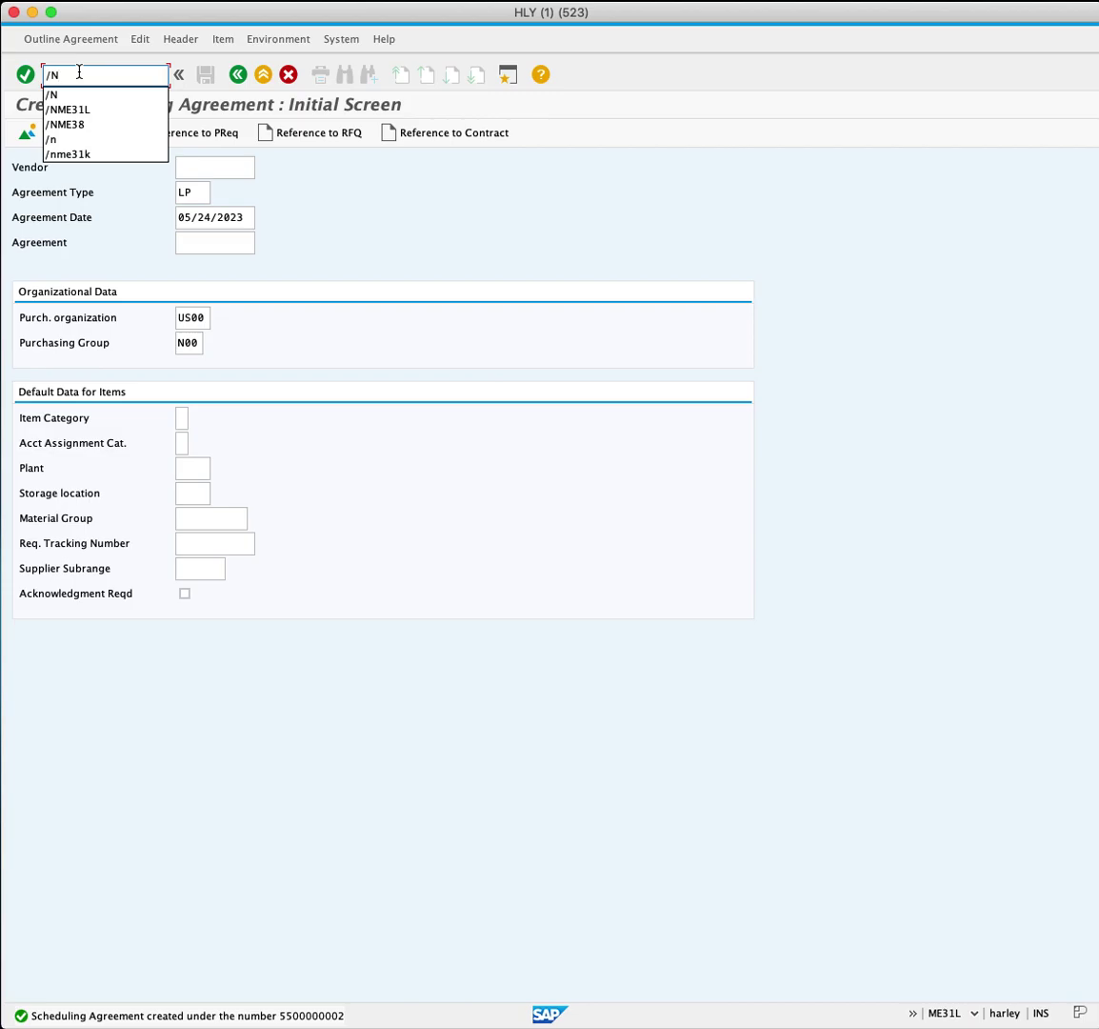
type("M")
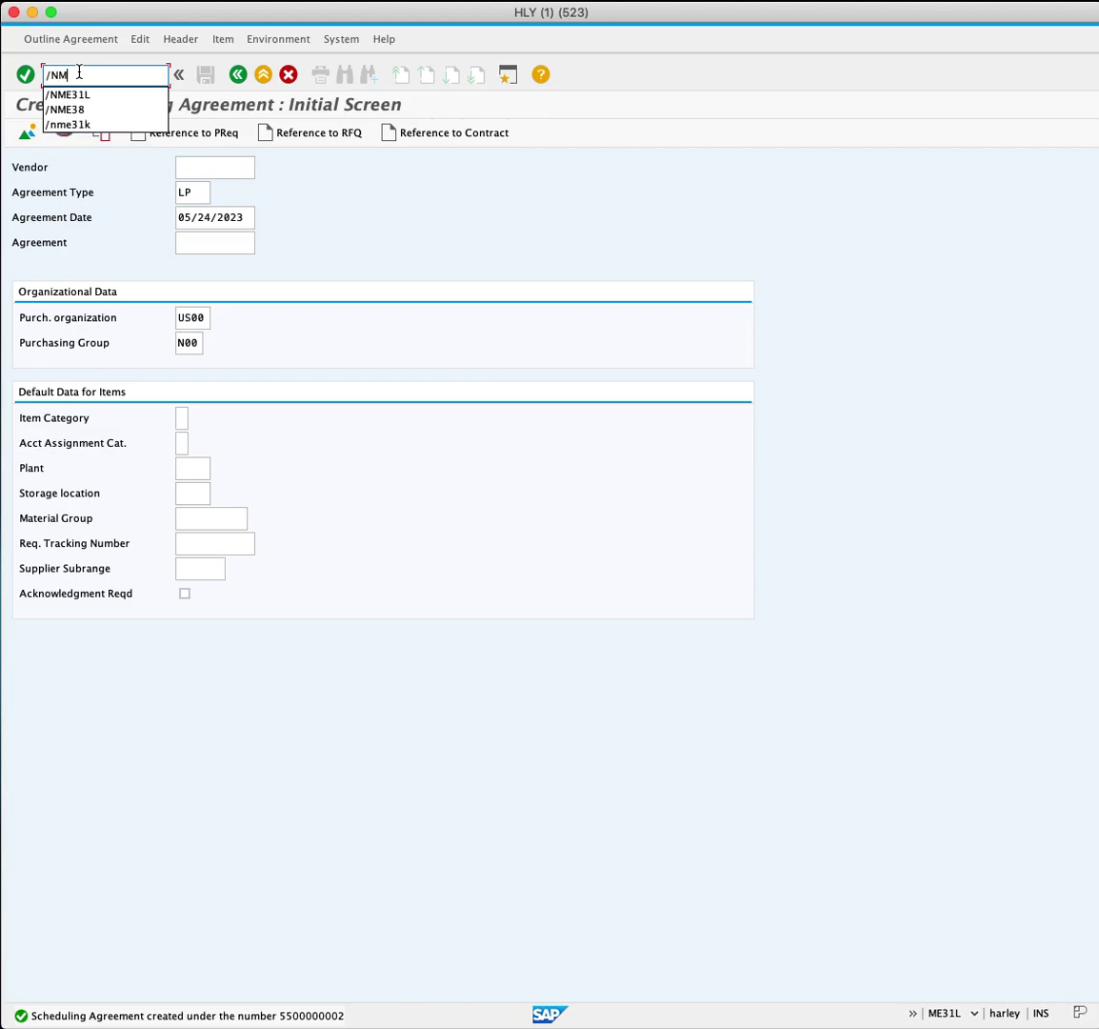
type("E38")
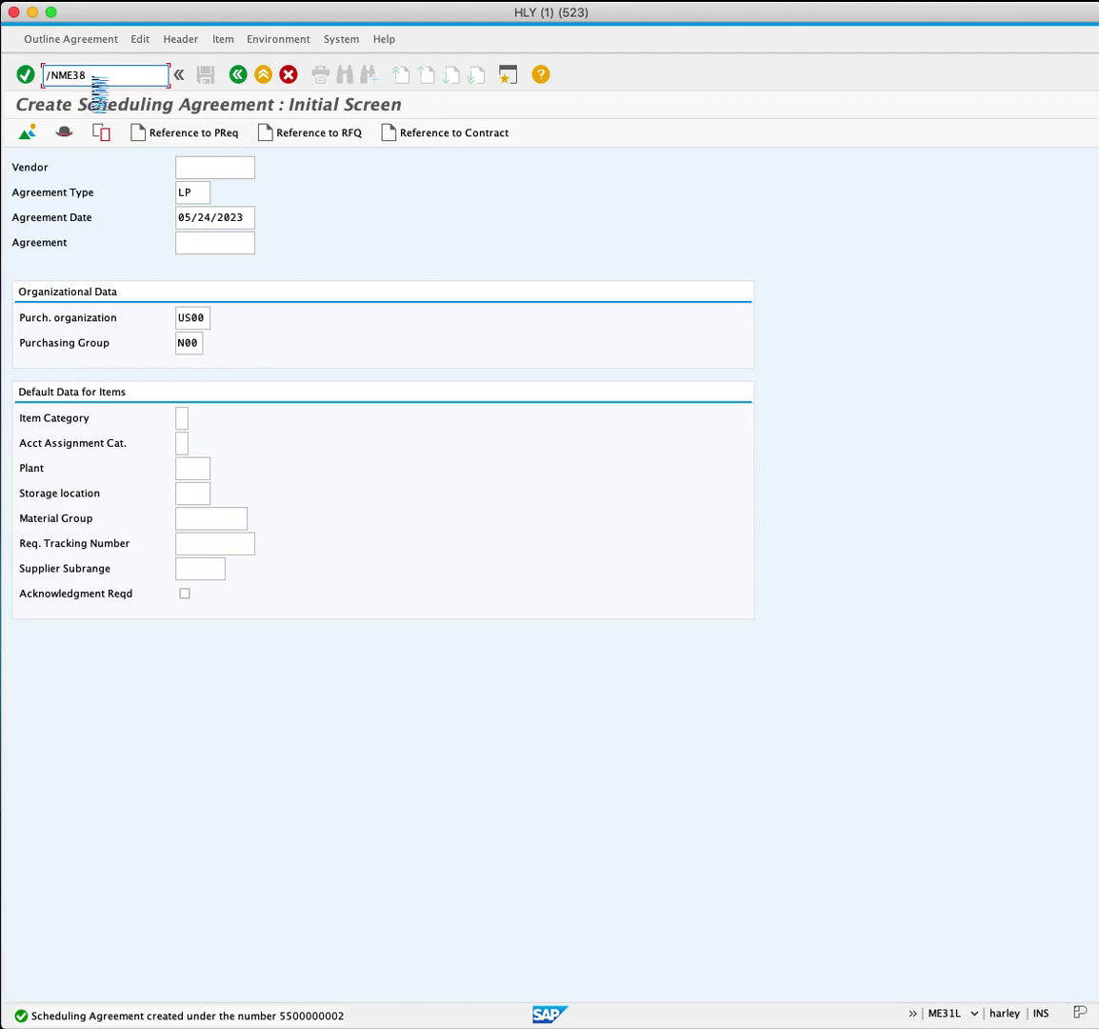
key("Return")
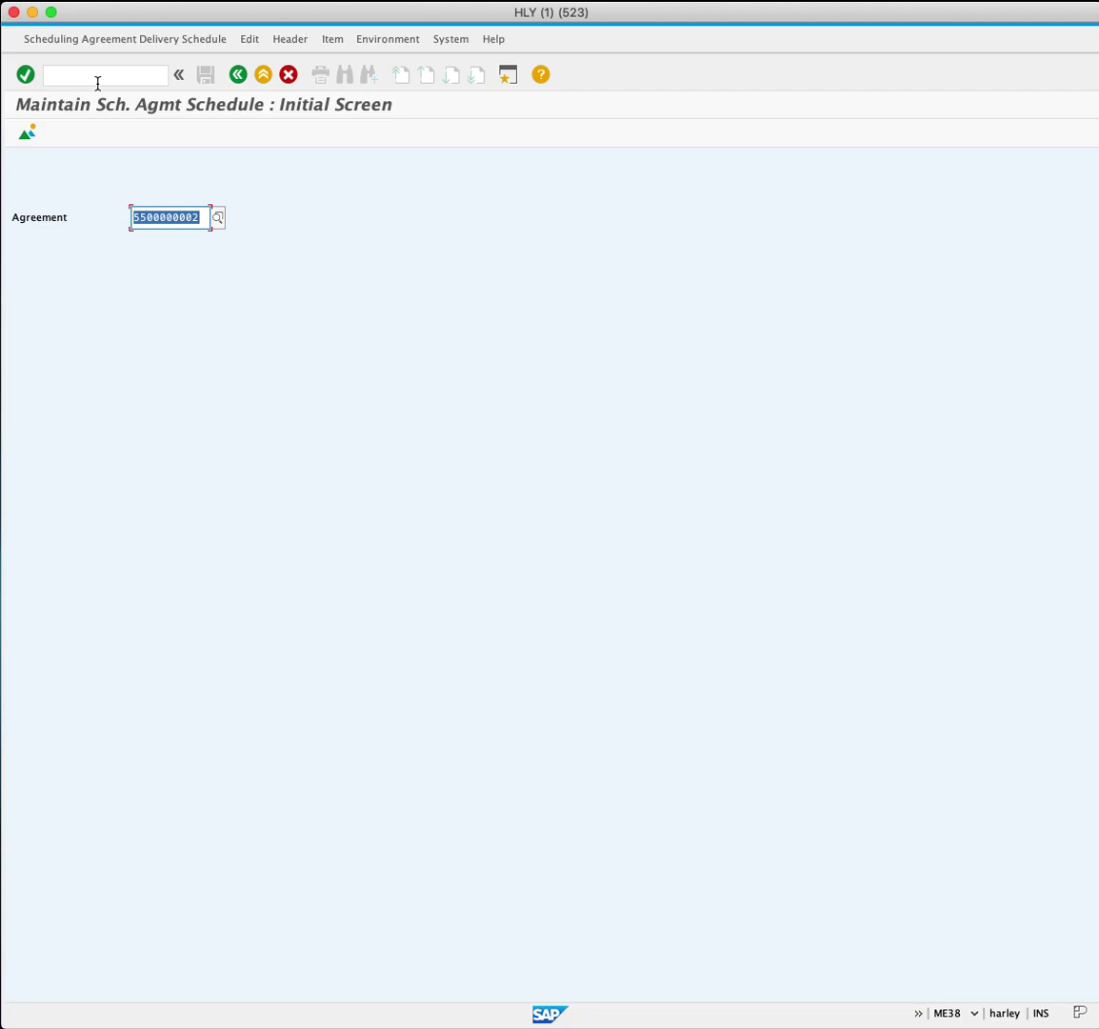
left_click(27, 134)
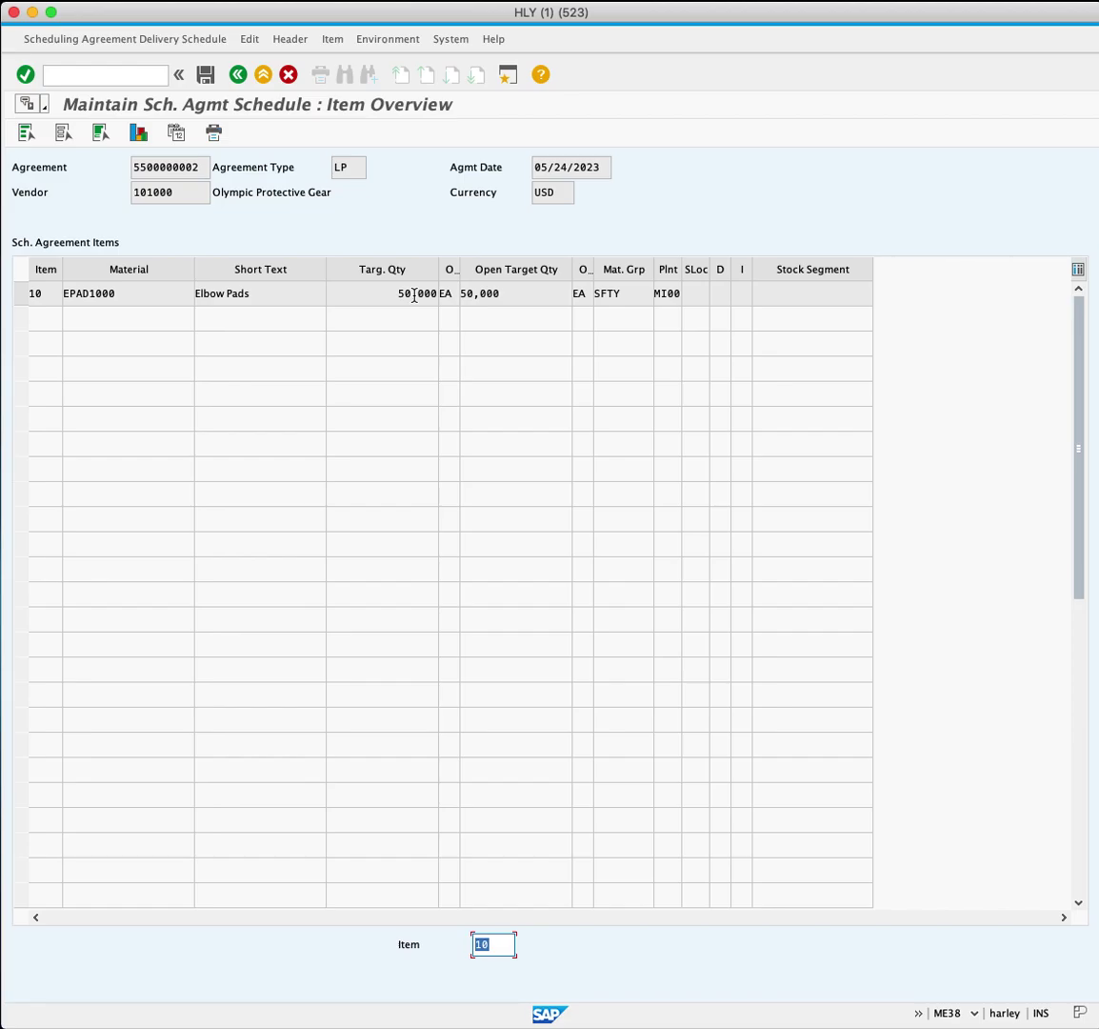
left_click(21, 295)
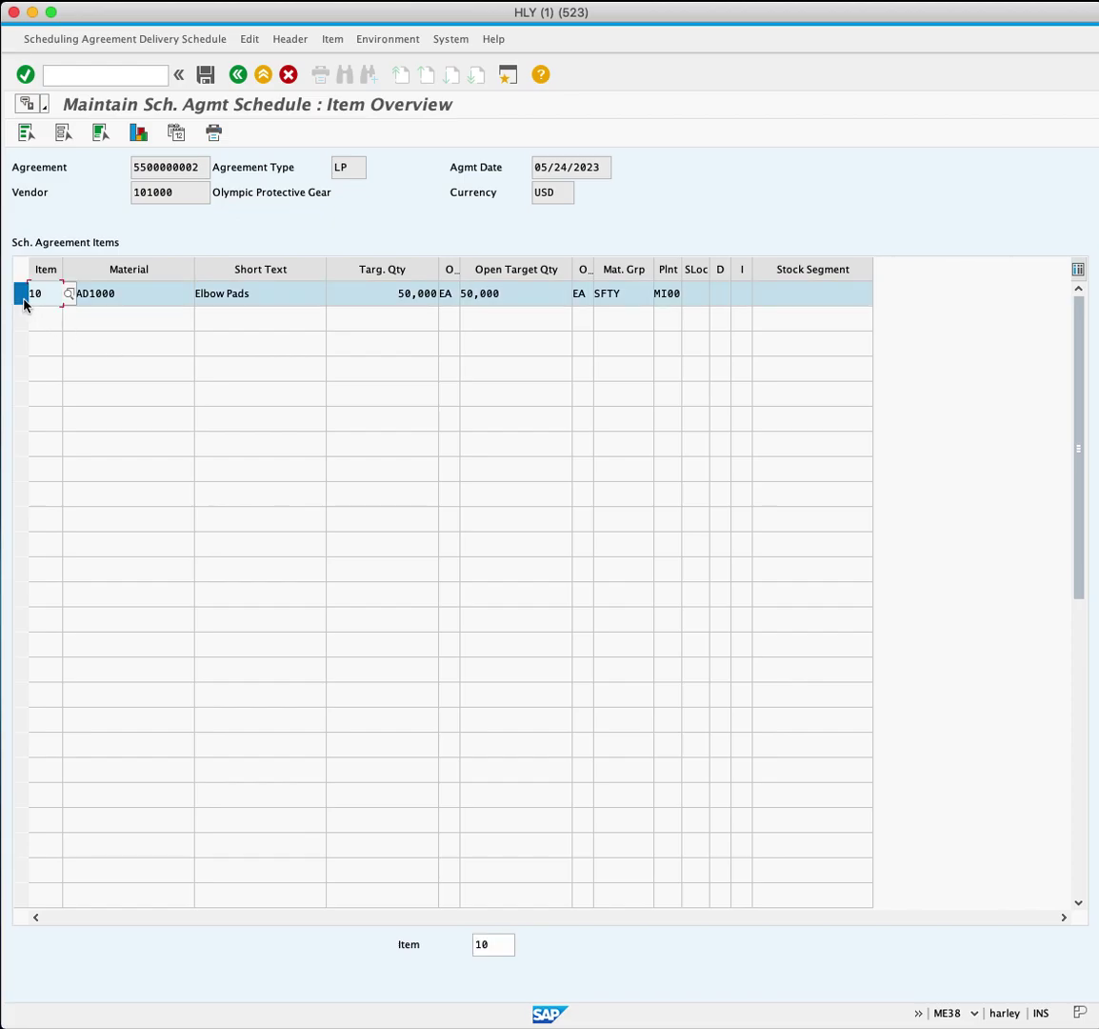
Step: Enter item 10's first schedule line: 10000 units on 06/14/2023
left_click(175, 136)
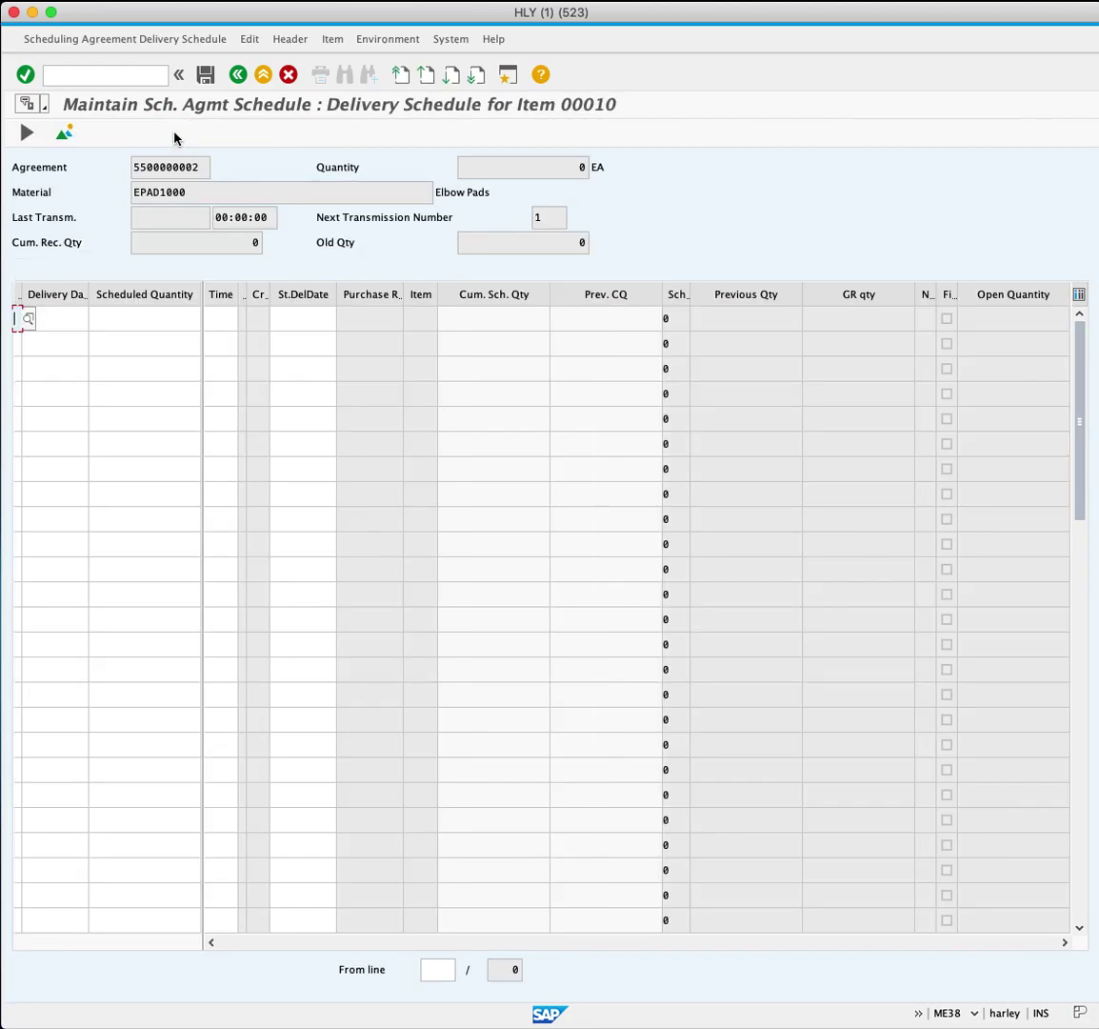
left_click(58, 324)
left_click(95, 320)
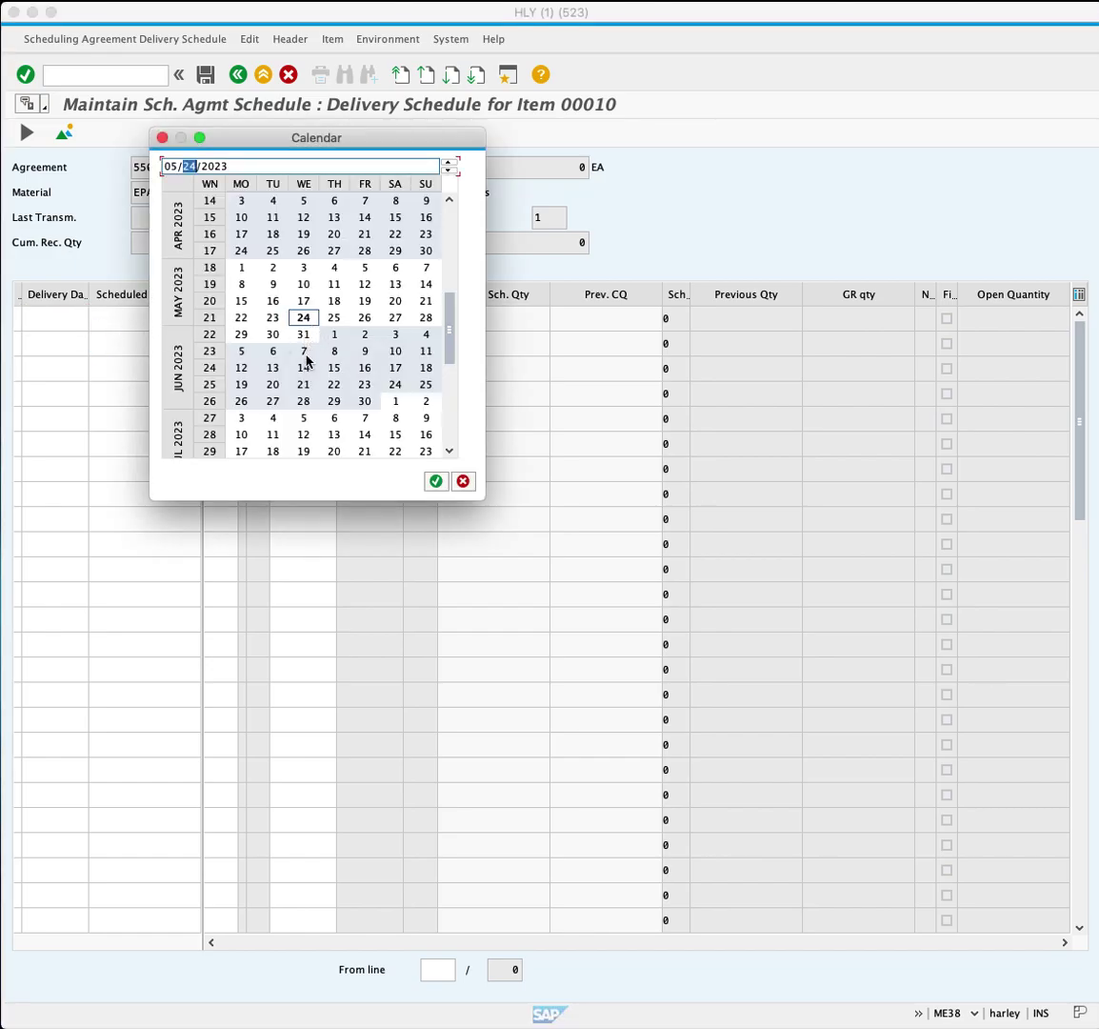
left_click(305, 371)
double_click(305, 371)
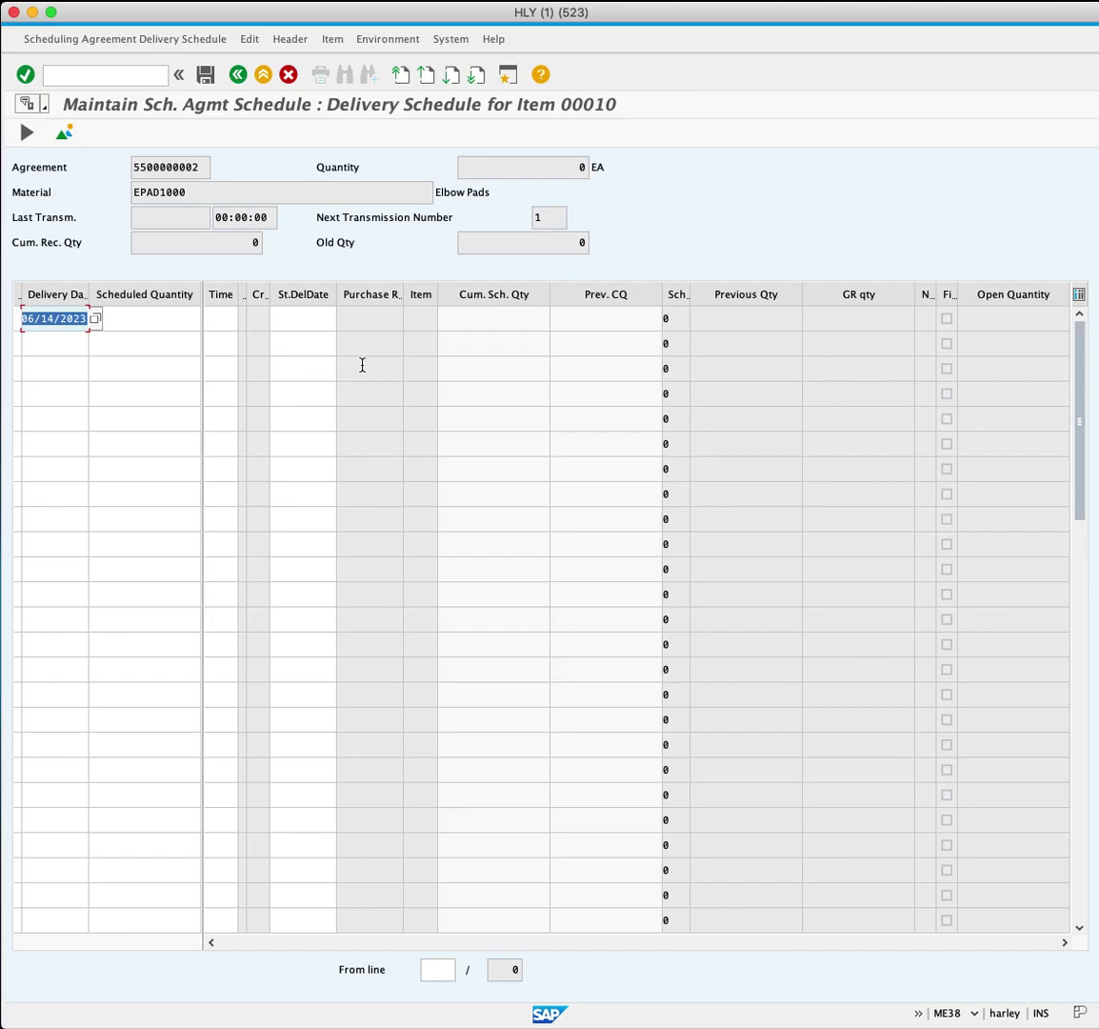
left_click(175, 320)
type("1")
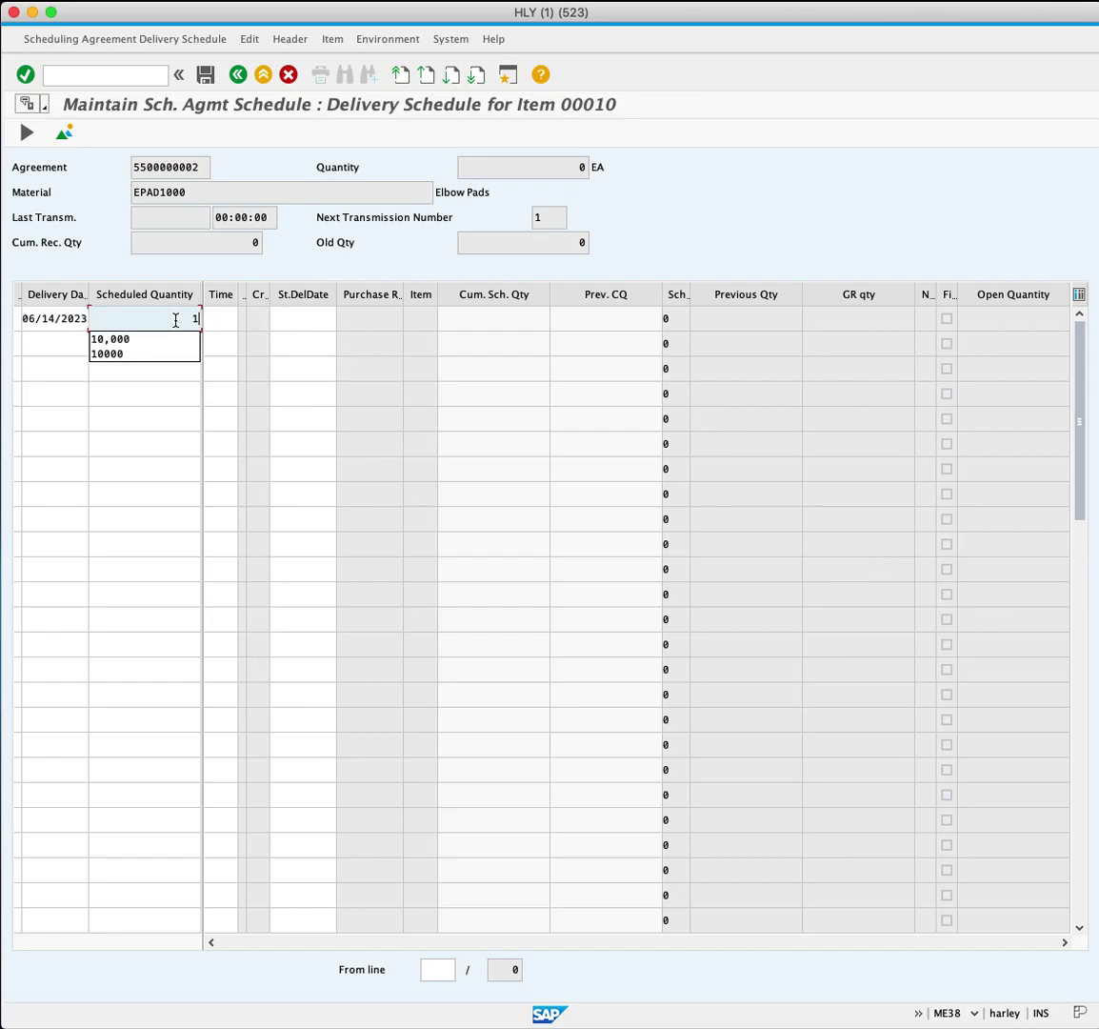
type("0000")
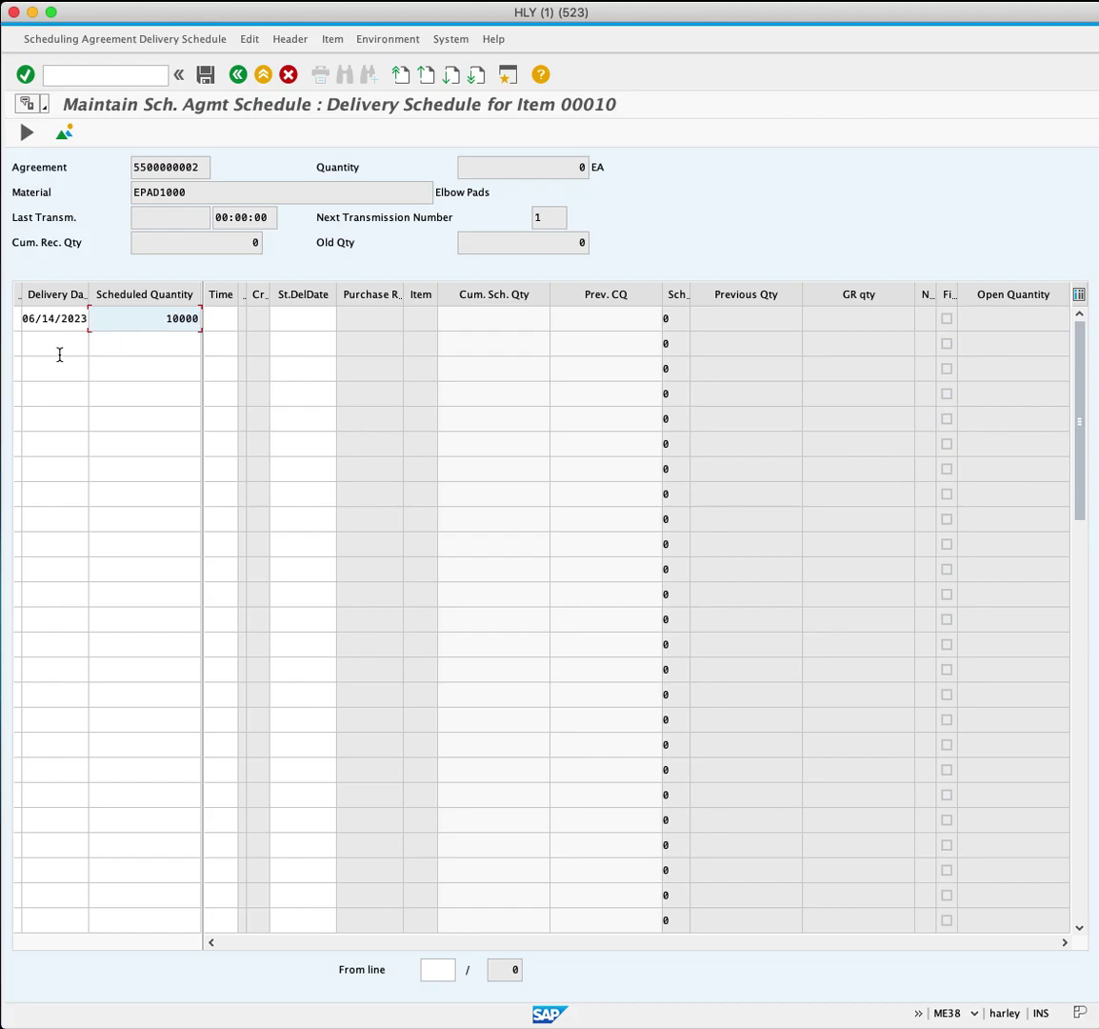
Step: Add a second schedule line of 10000 on 07/19/2023, clearing a stray third-line entry
left_click(58, 343)
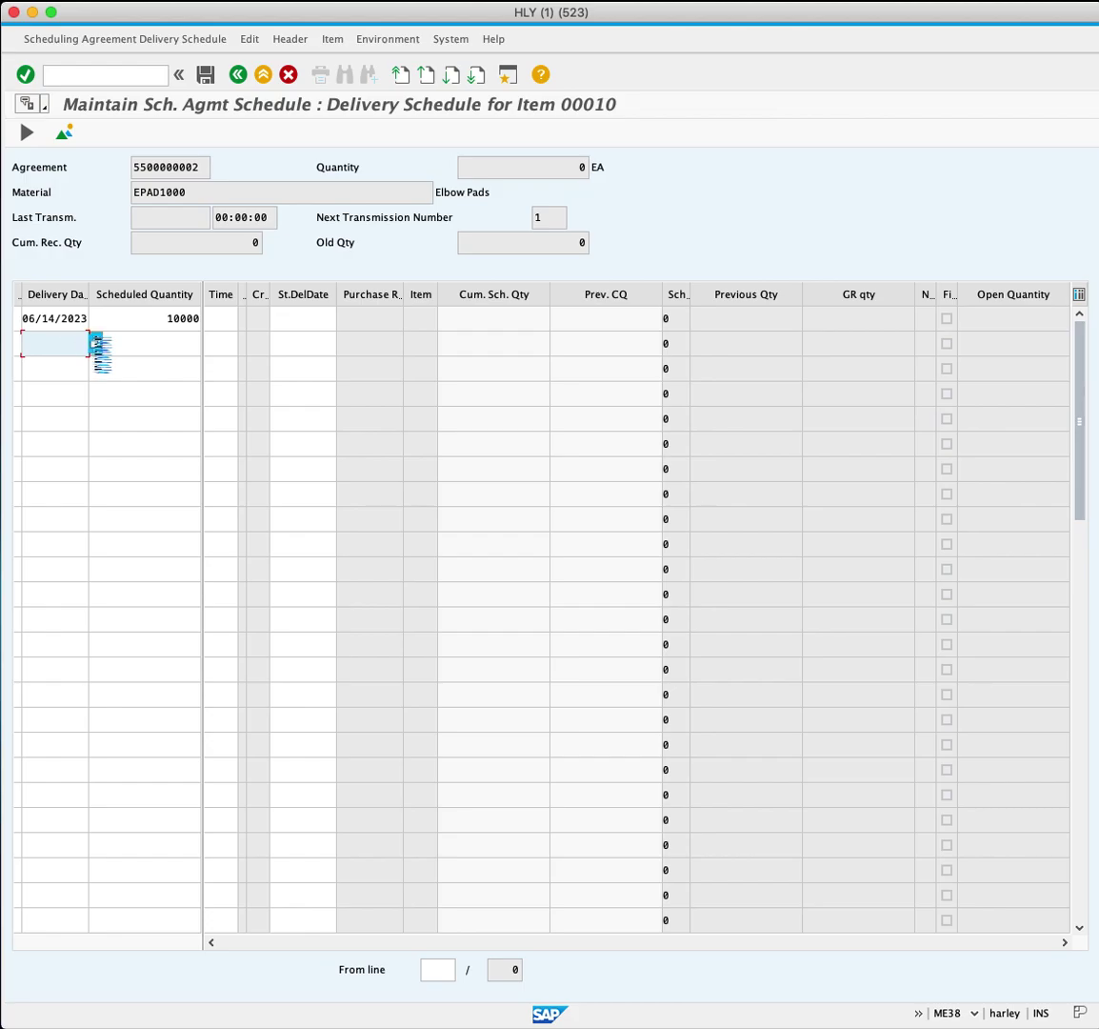
left_click(92, 346)
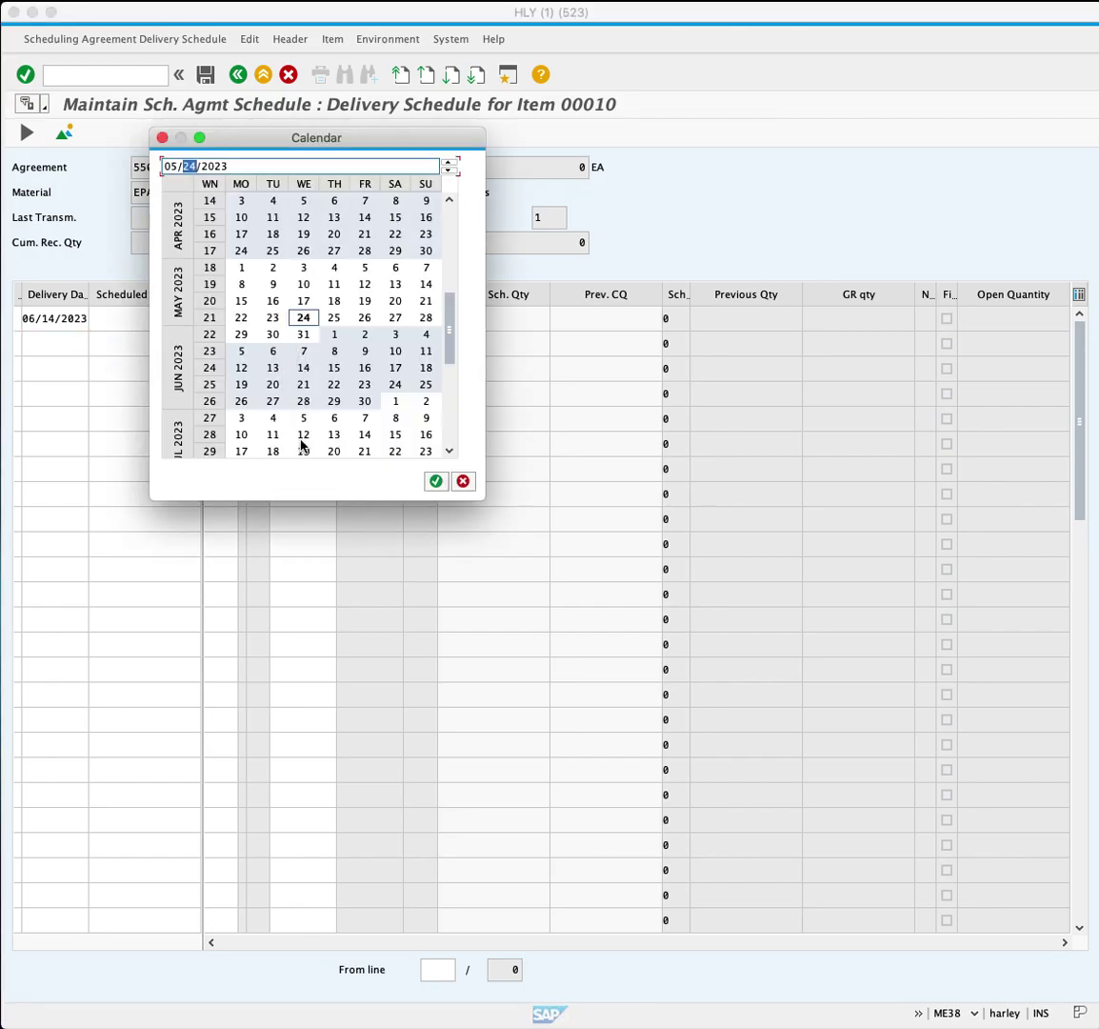
double_click(302, 452)
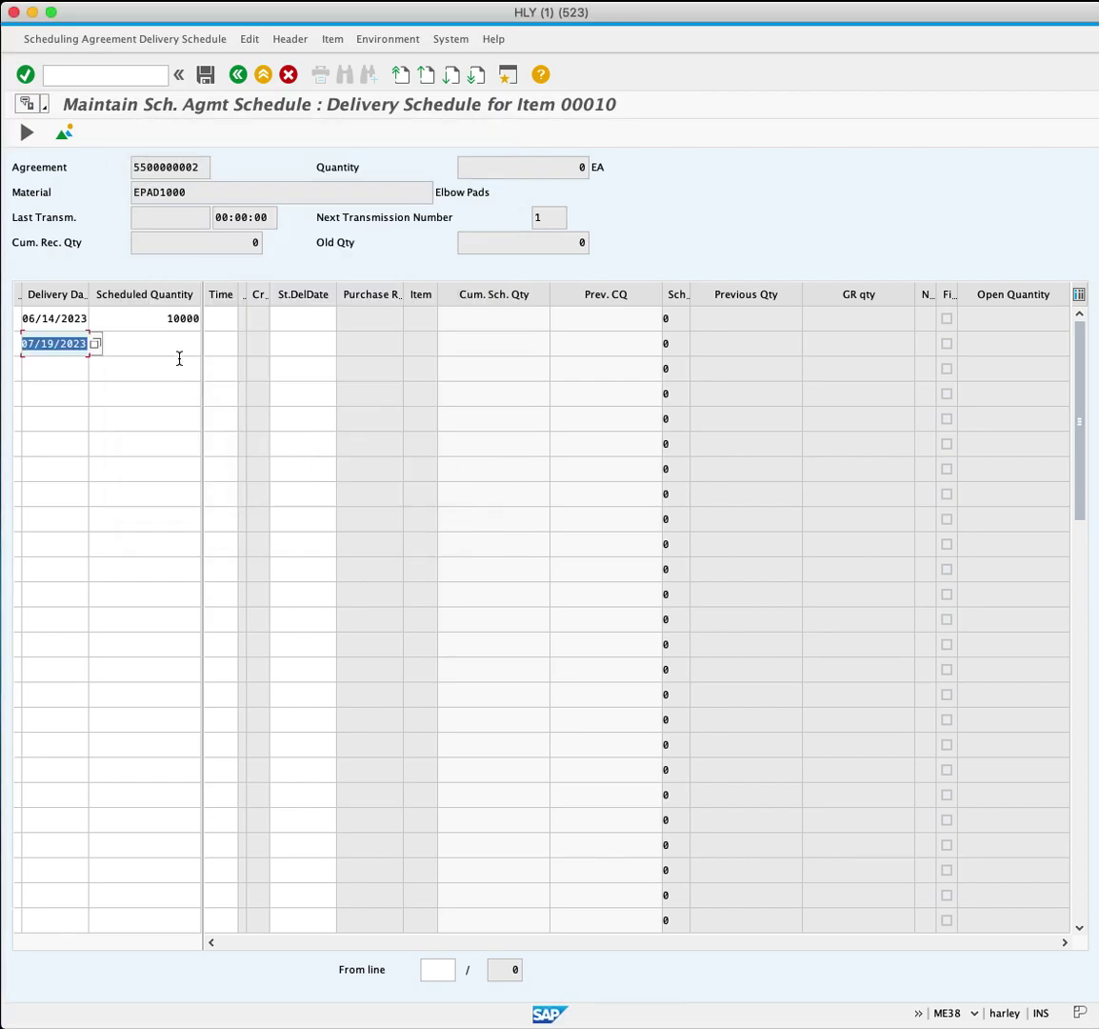
left_click(179, 359)
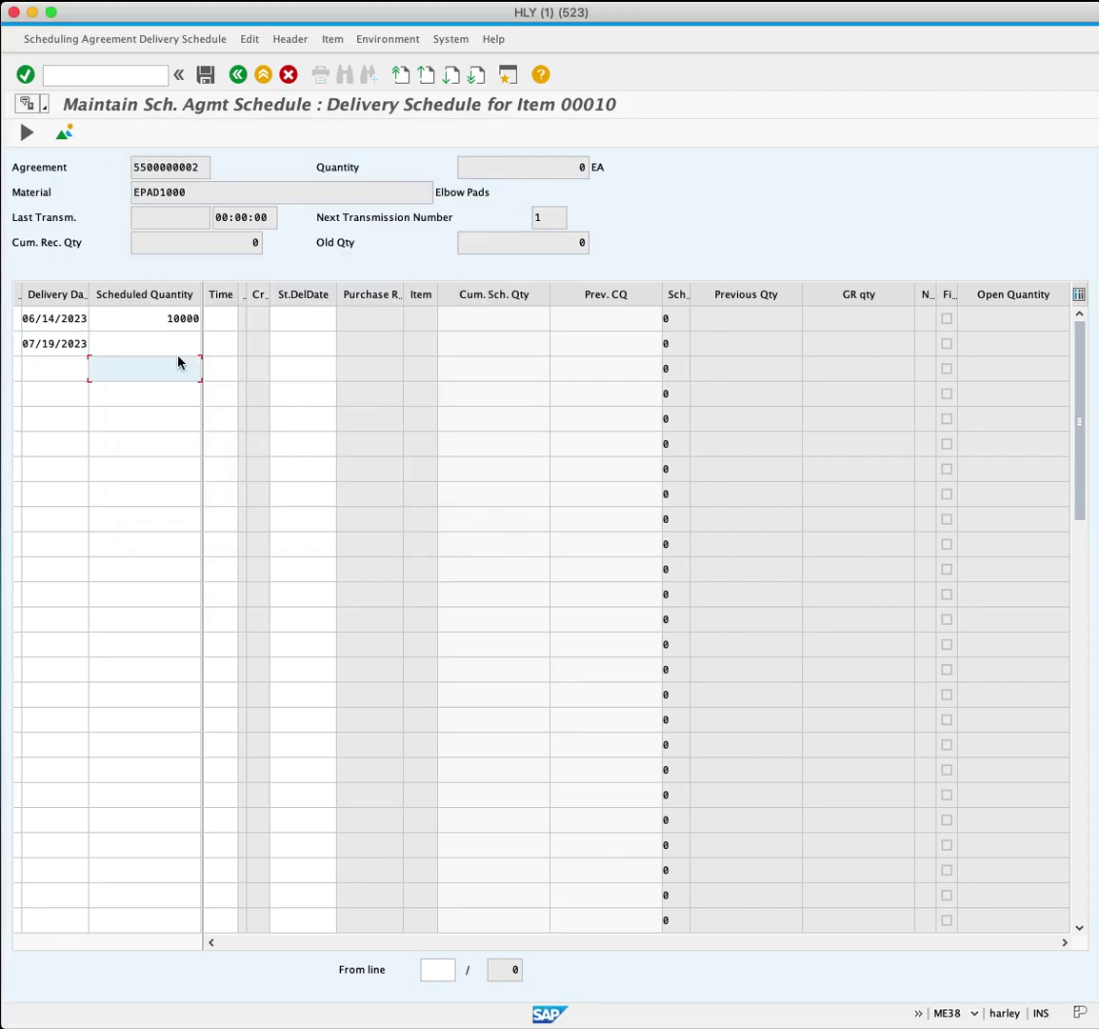
type("1")
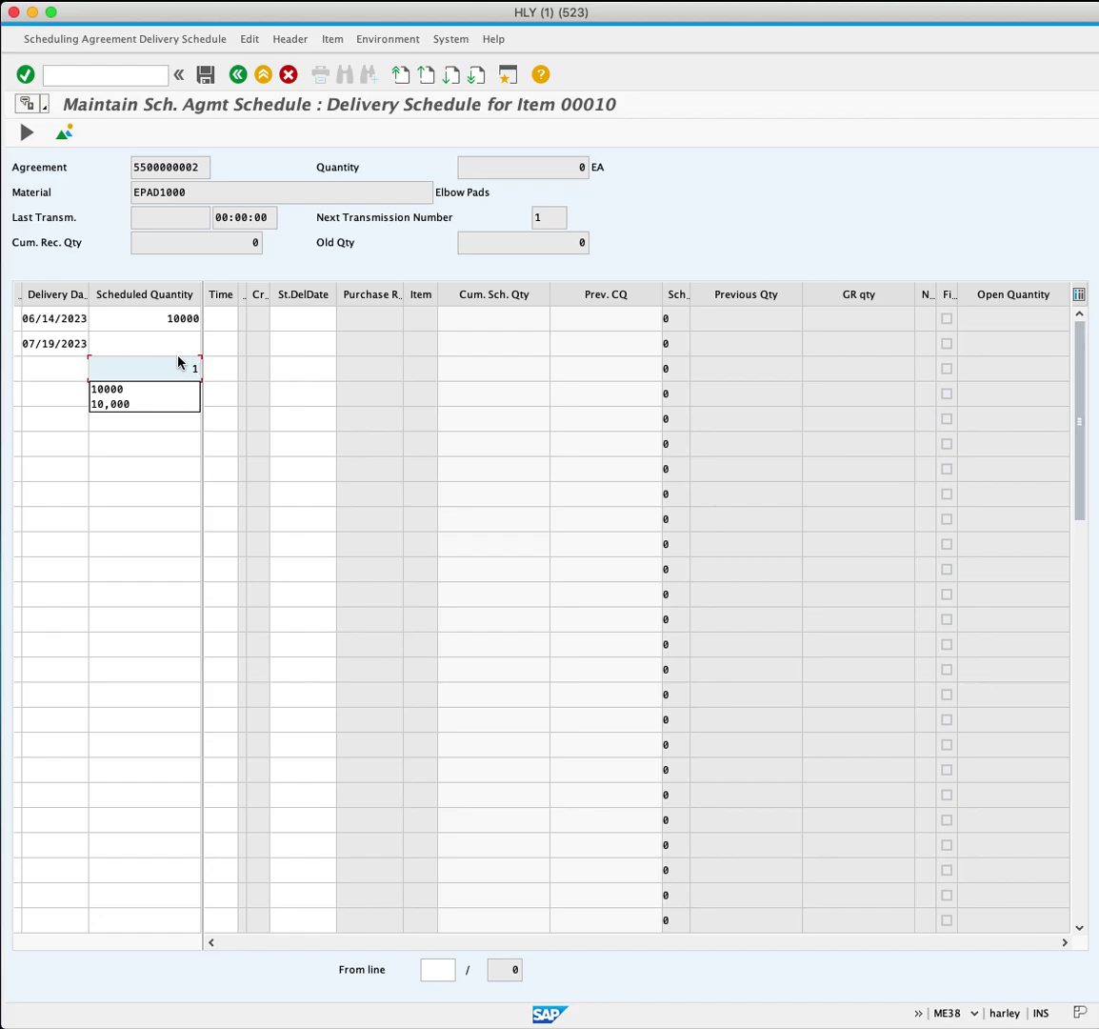
left_click(177, 344)
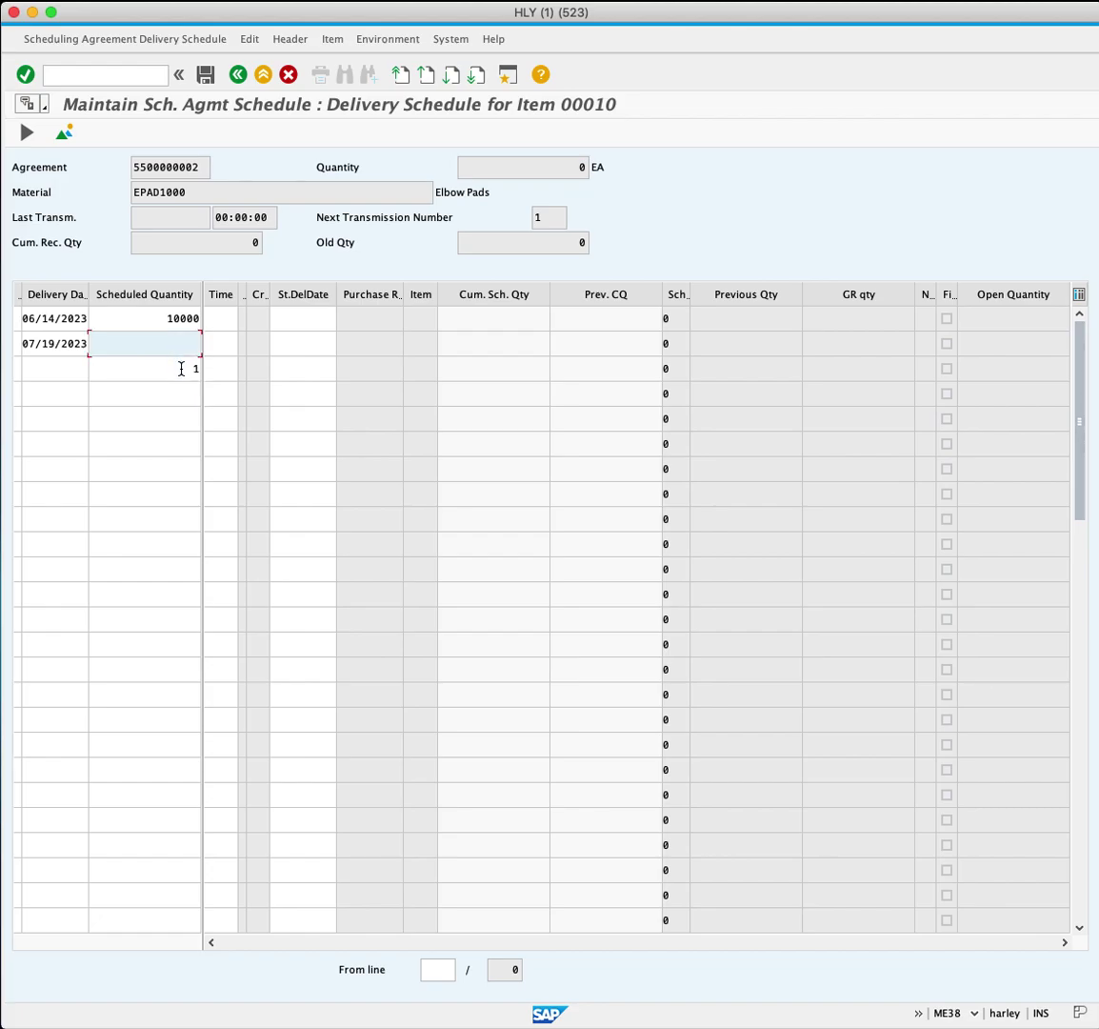
left_click(181, 369)
key("BackSpace")
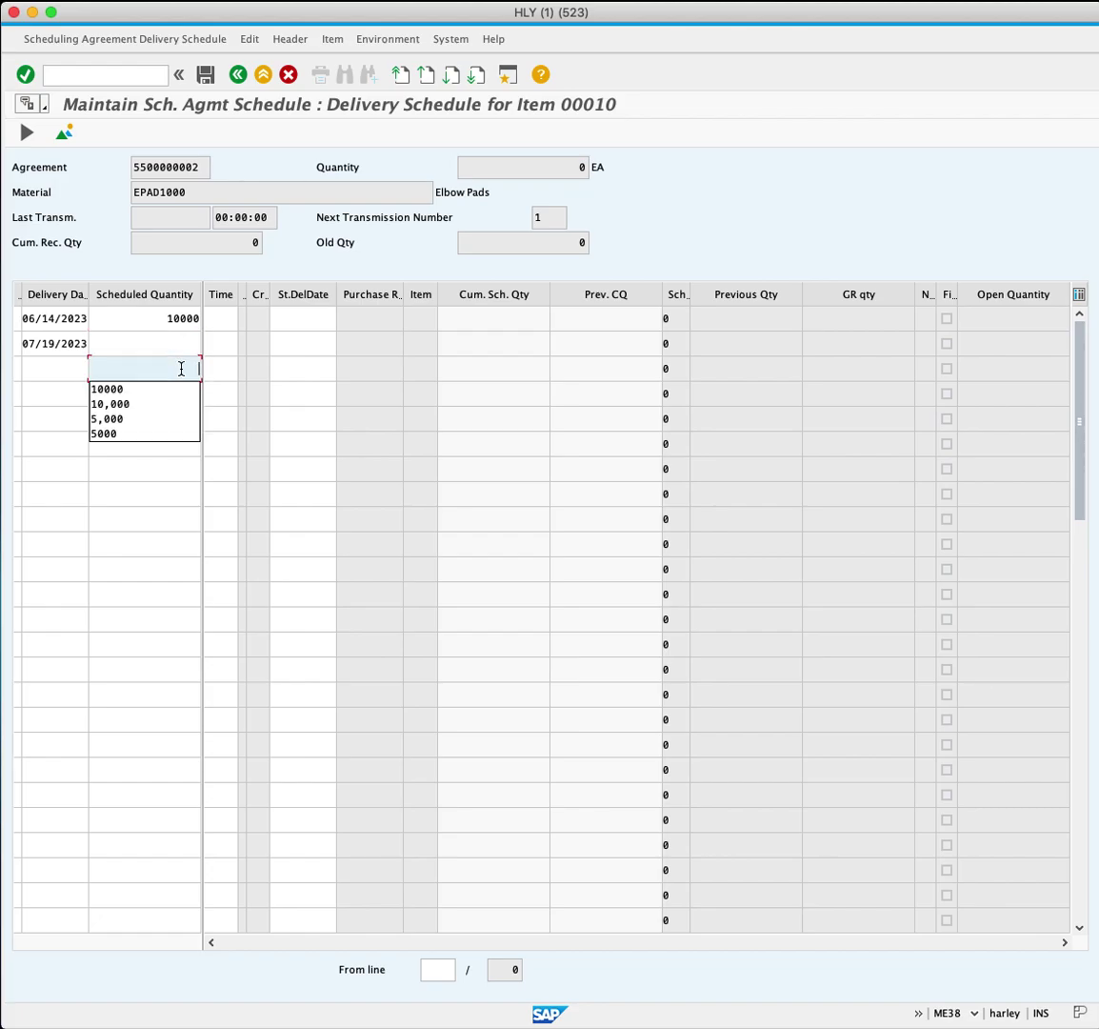
left_click(177, 344)
type("100")
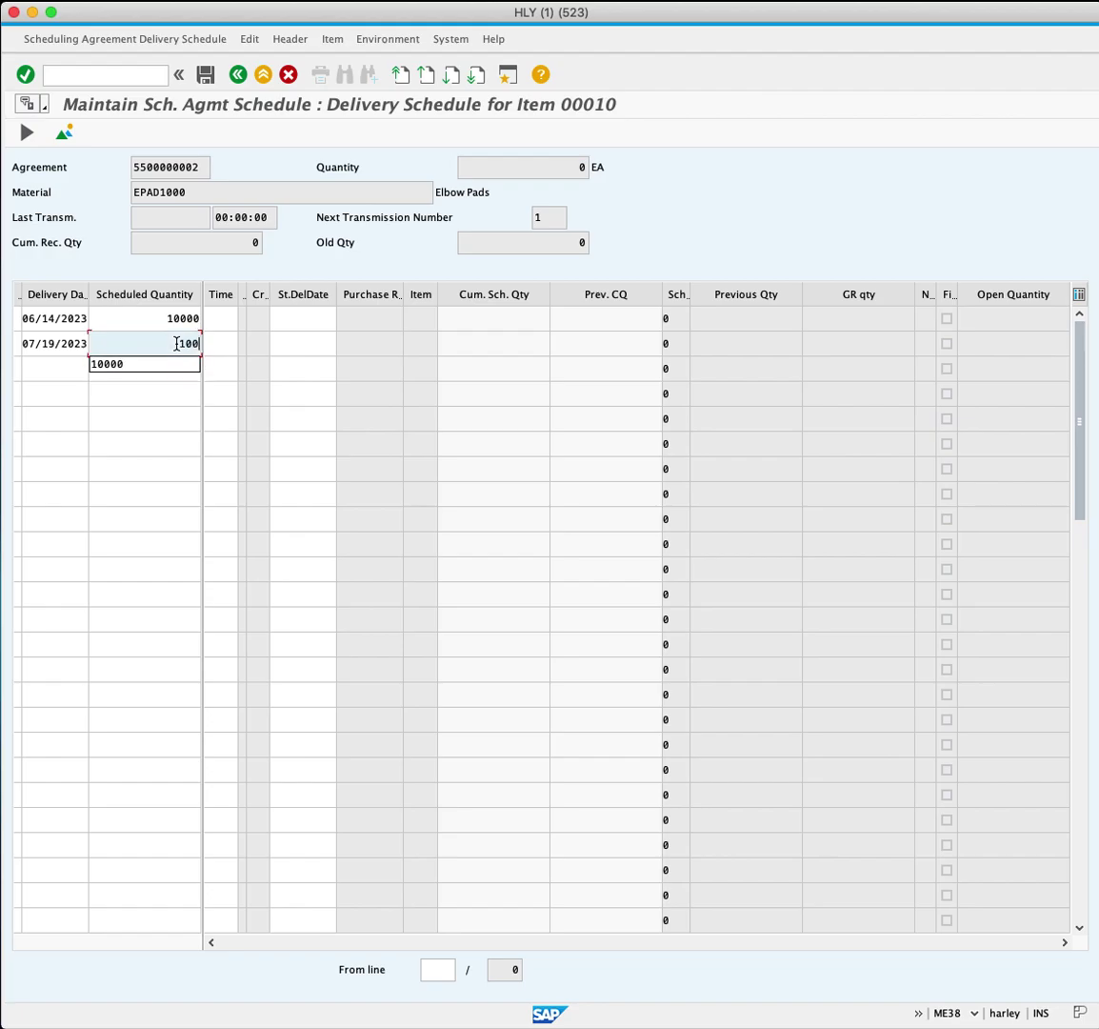
type("00")
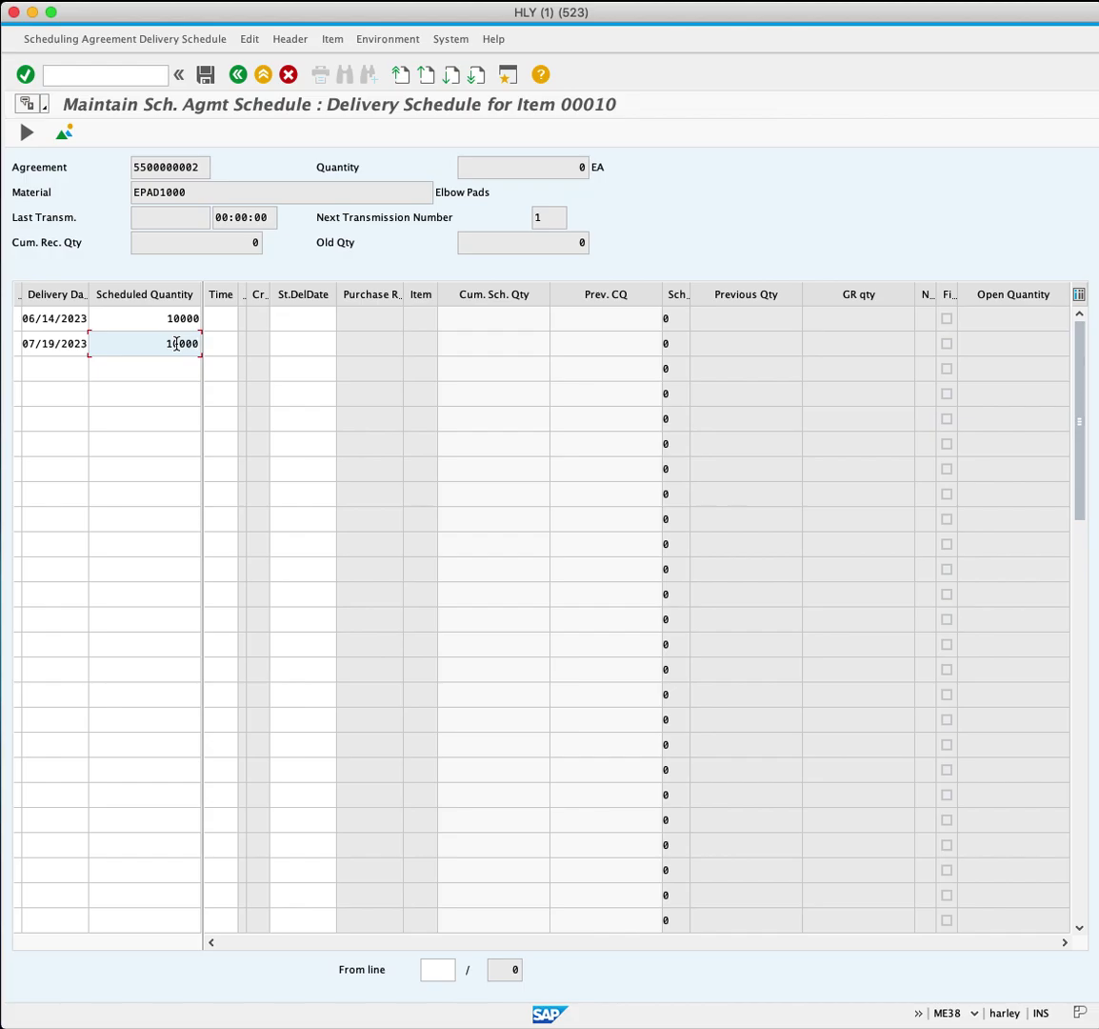
key("Return")
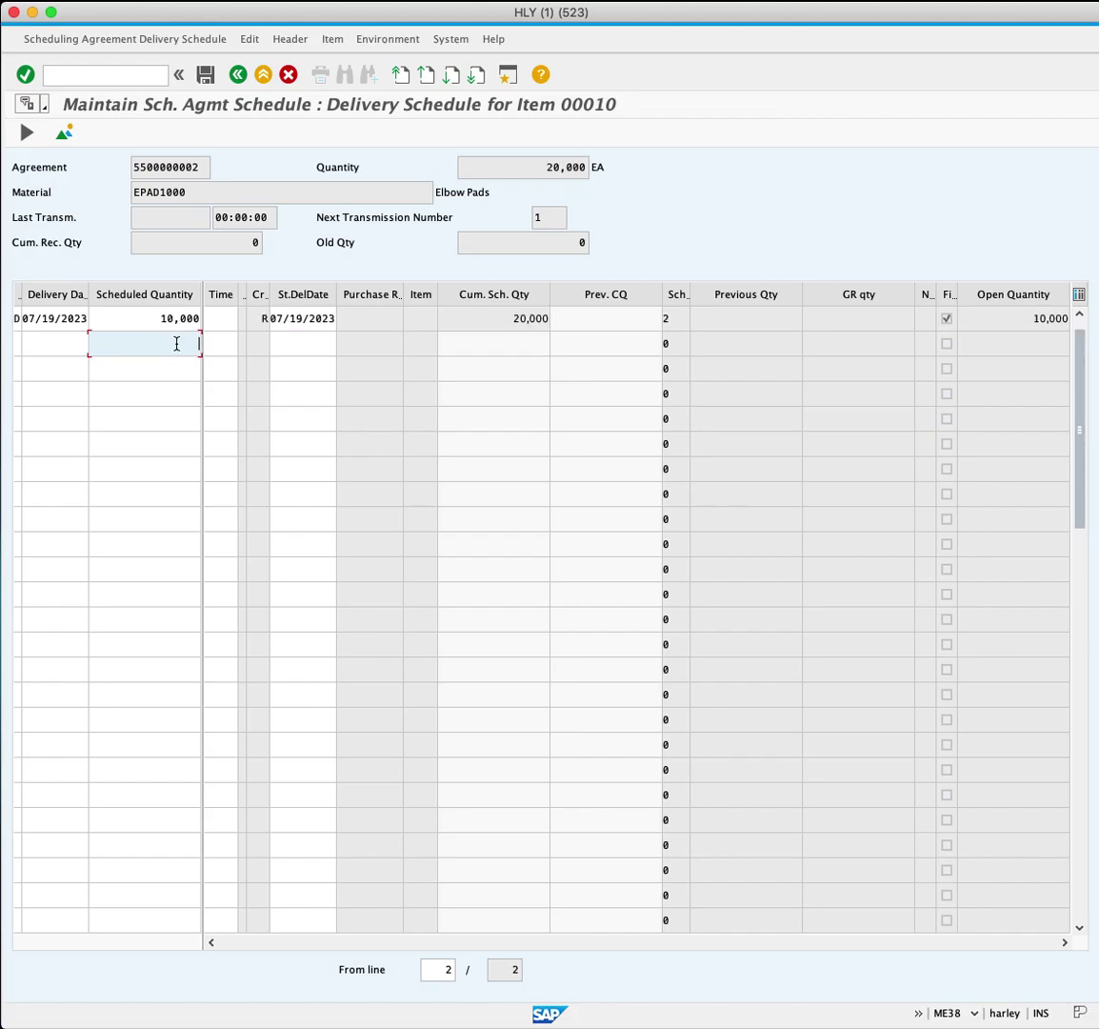
Step: Scroll up to review the two 10,000 EA deliveries totalling 20,000 EA
scroll(226, 384, "up", 1)
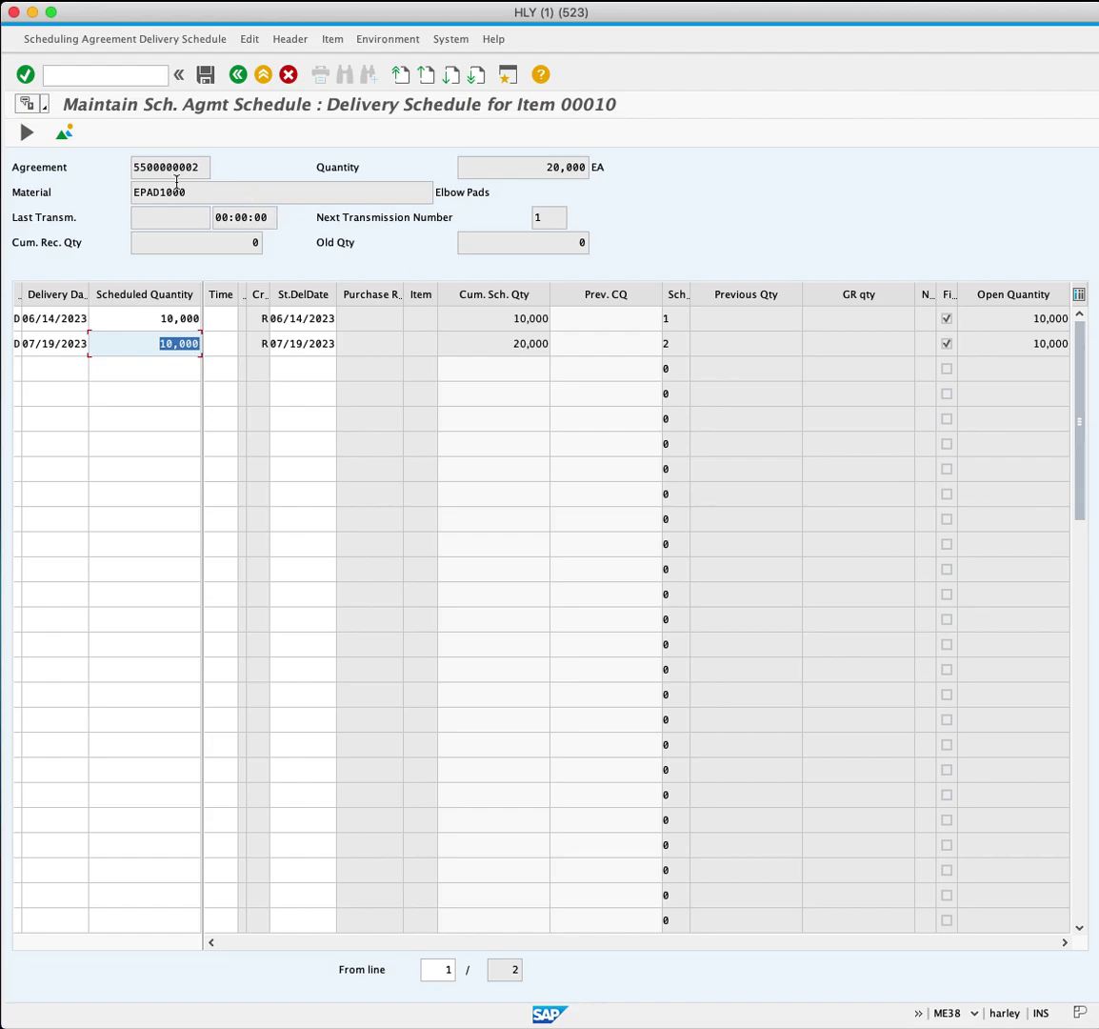
left_click(62, 135)
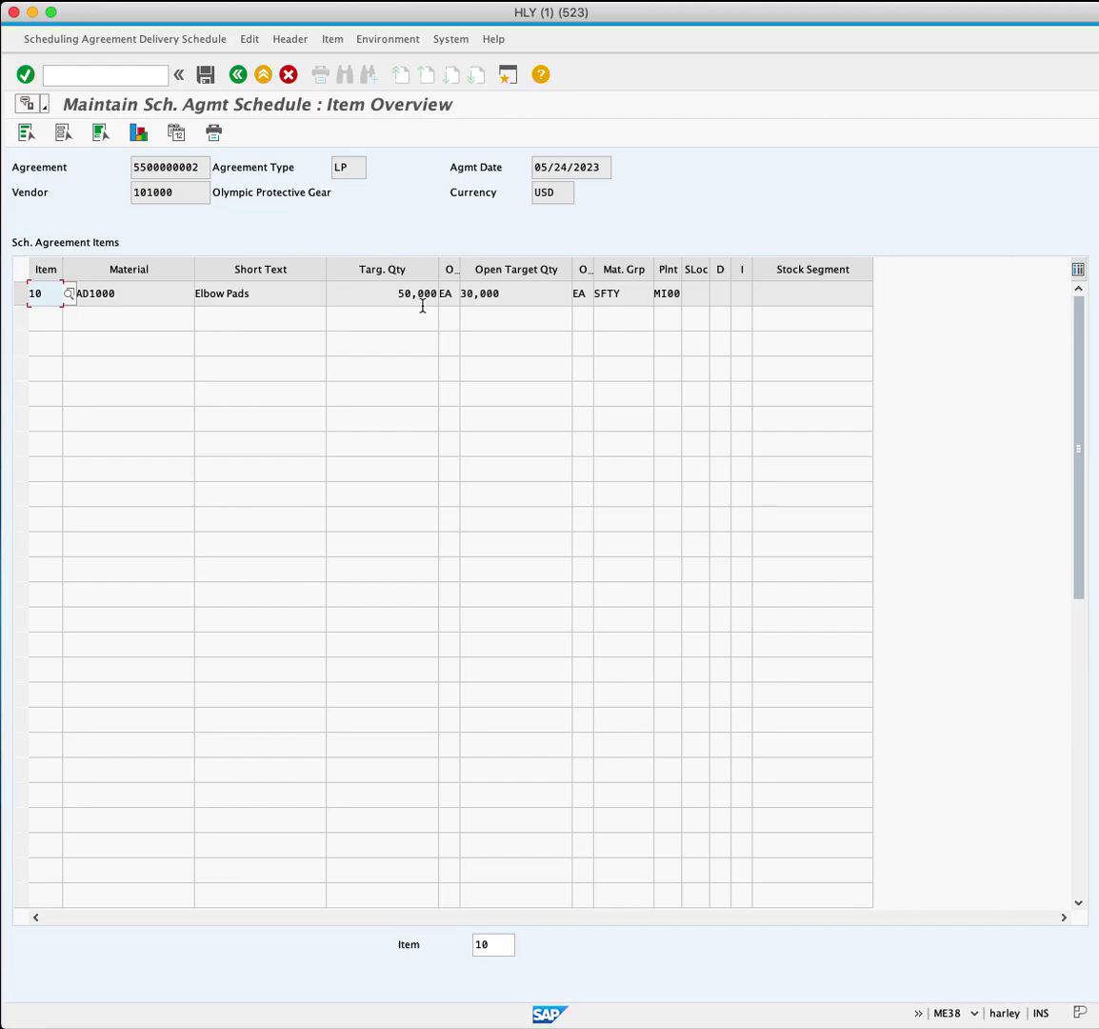
left_click(513, 301)
left_click(206, 74)
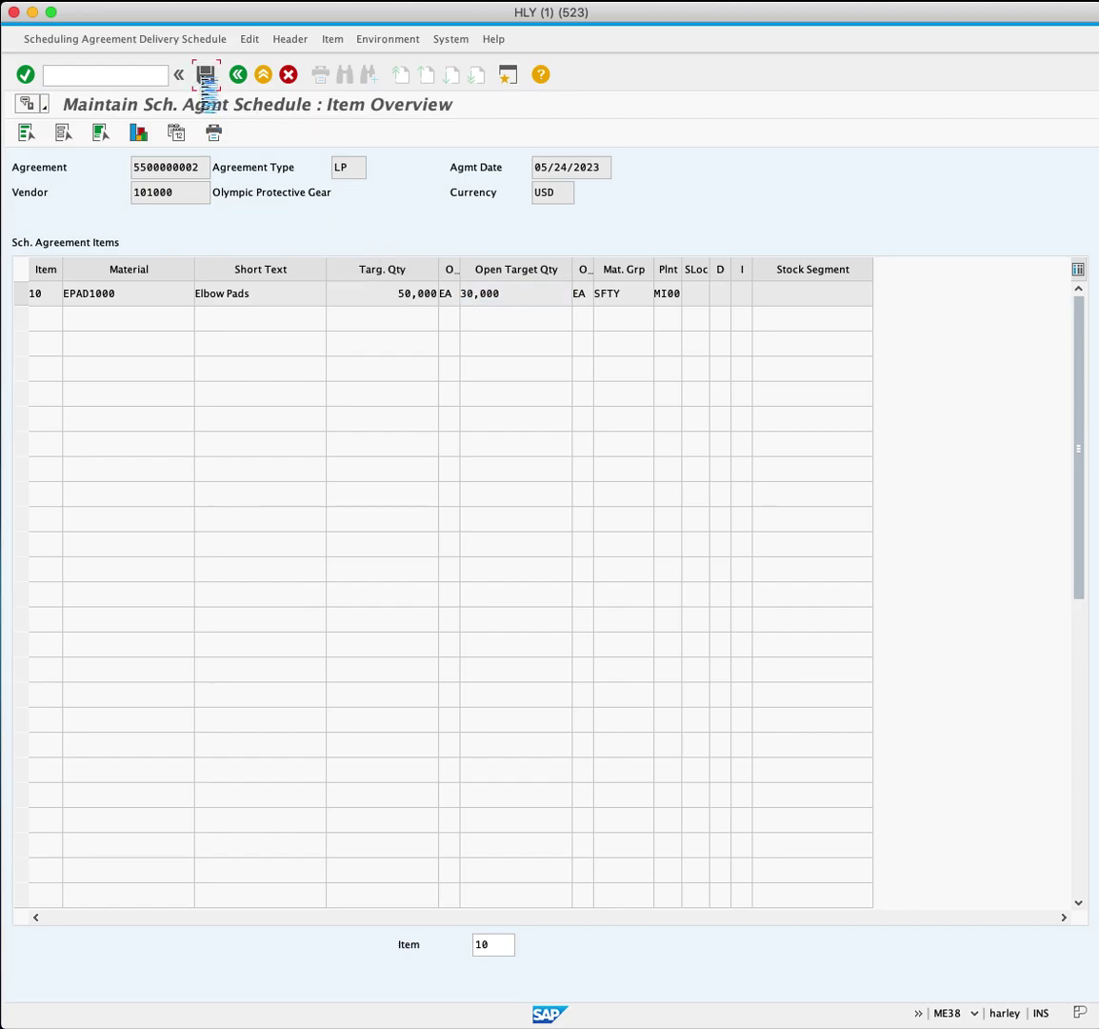